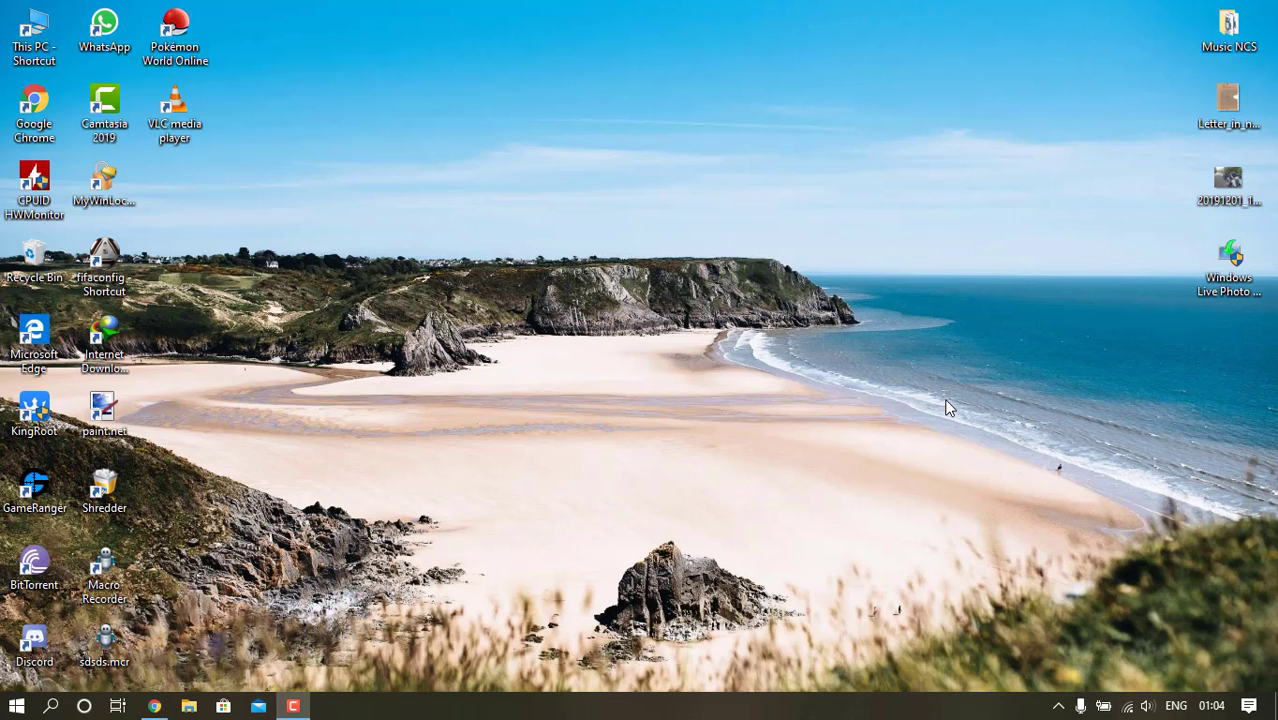
Try launching the Photo Gallery installer, cancel the accidental rename, and refresh the desktop.
{"action": "left_click", "coordinate": [1211, 298]}
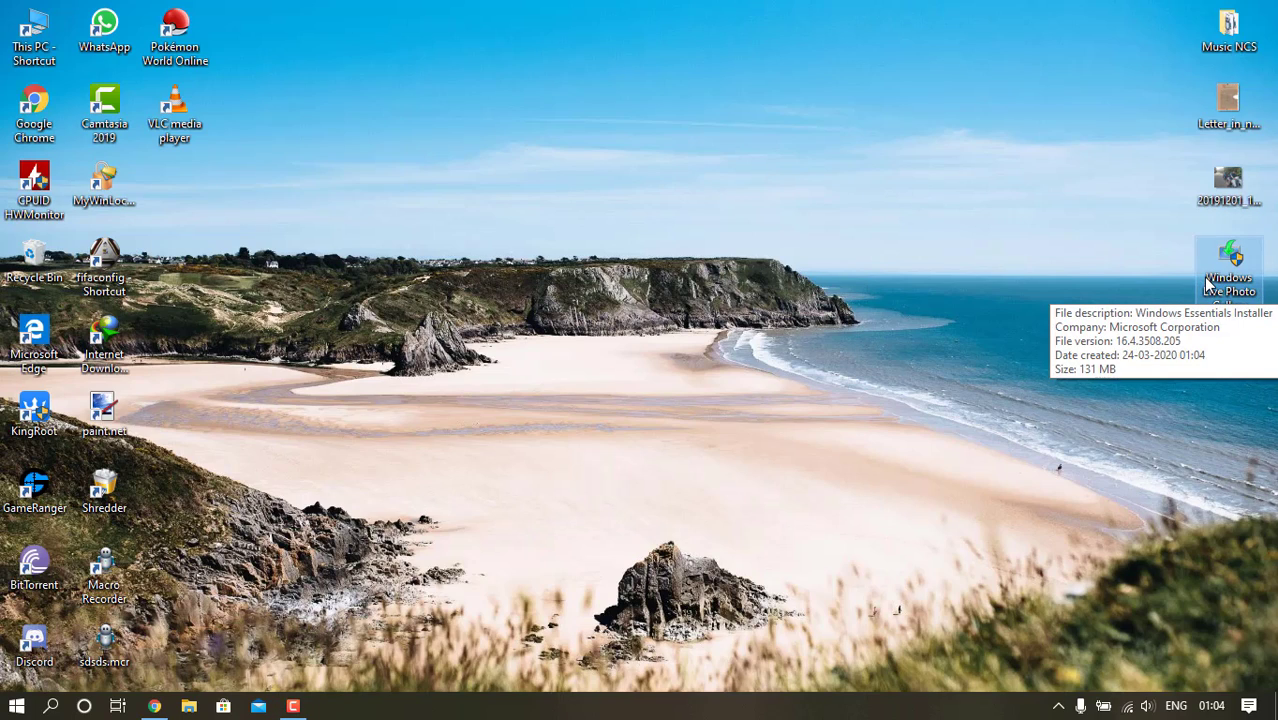
{"action": "double_click", "coordinate": [1212, 289]}
{"action": "left_click", "coordinate": [1212, 289]}
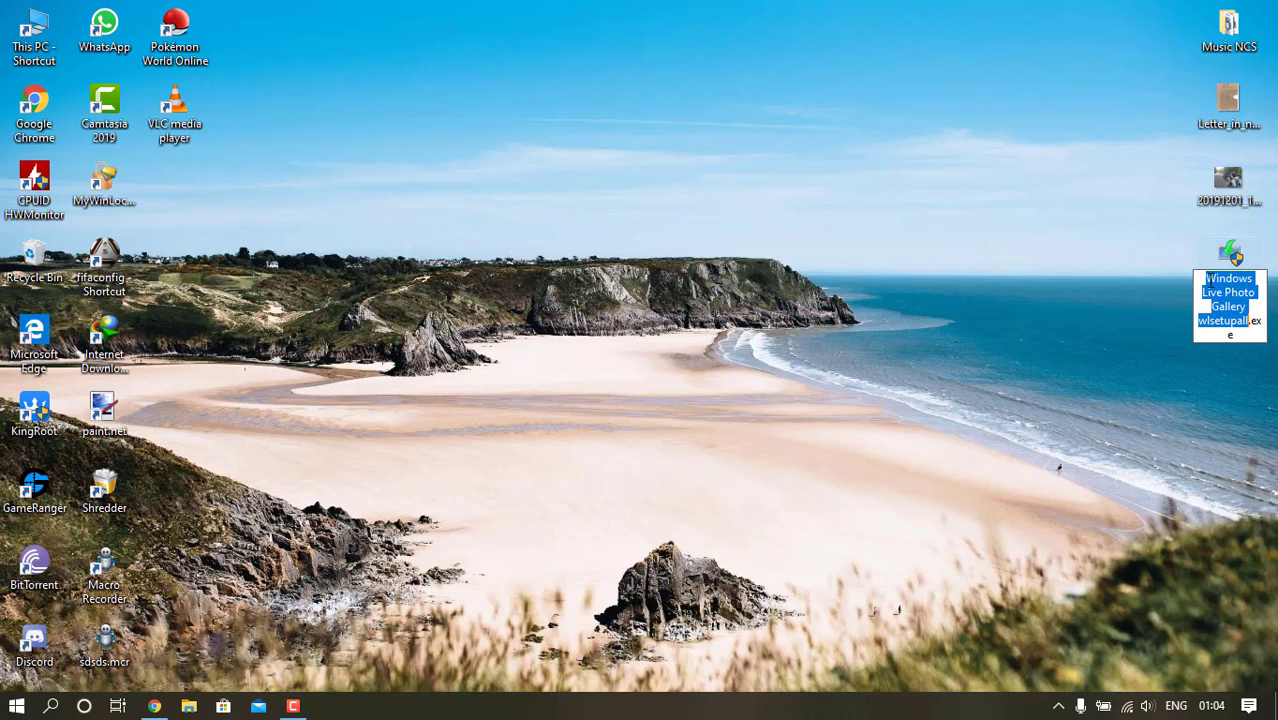
{"action": "left_click", "coordinate": [1100, 322]}
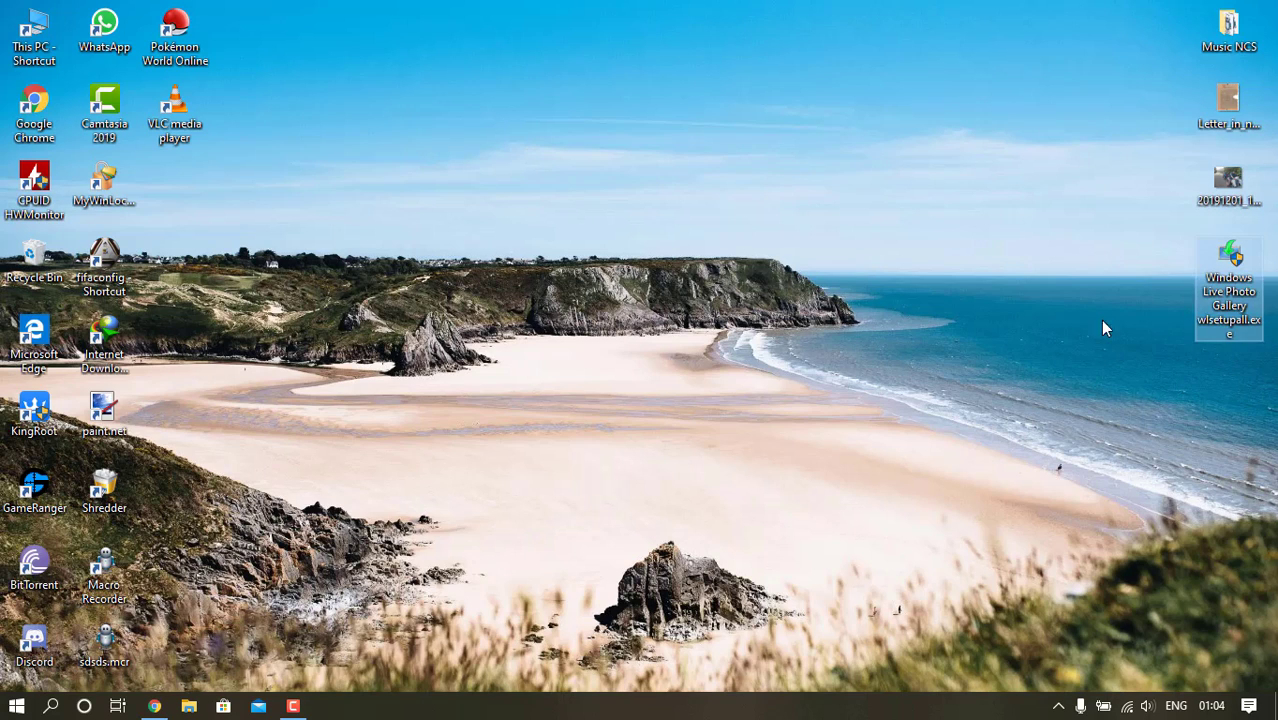
{"action": "right_click", "coordinate": [950, 262]}
{"action": "left_click", "coordinate": [1041, 322]}
Preview the old letter scan and the motorbike street photo in the image viewer.
{"action": "double_click", "coordinate": [1245, 97]}
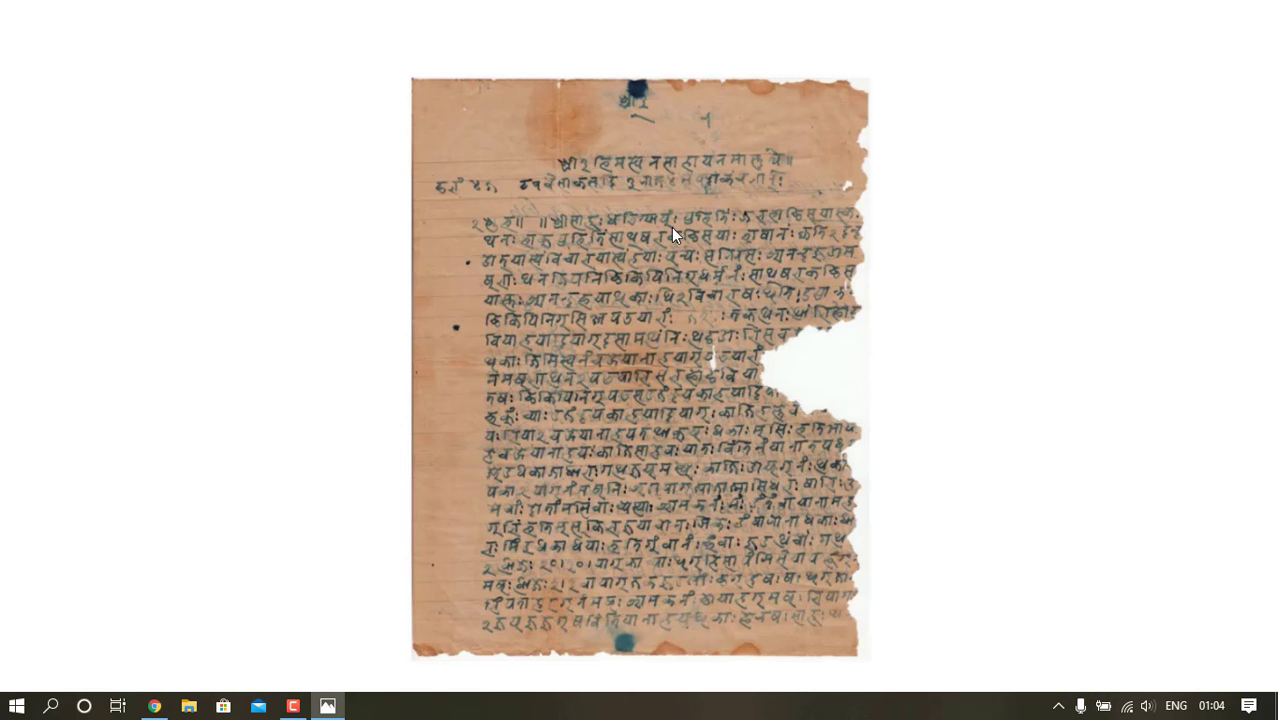
{"action": "left_click", "coordinate": [1258, 15]}
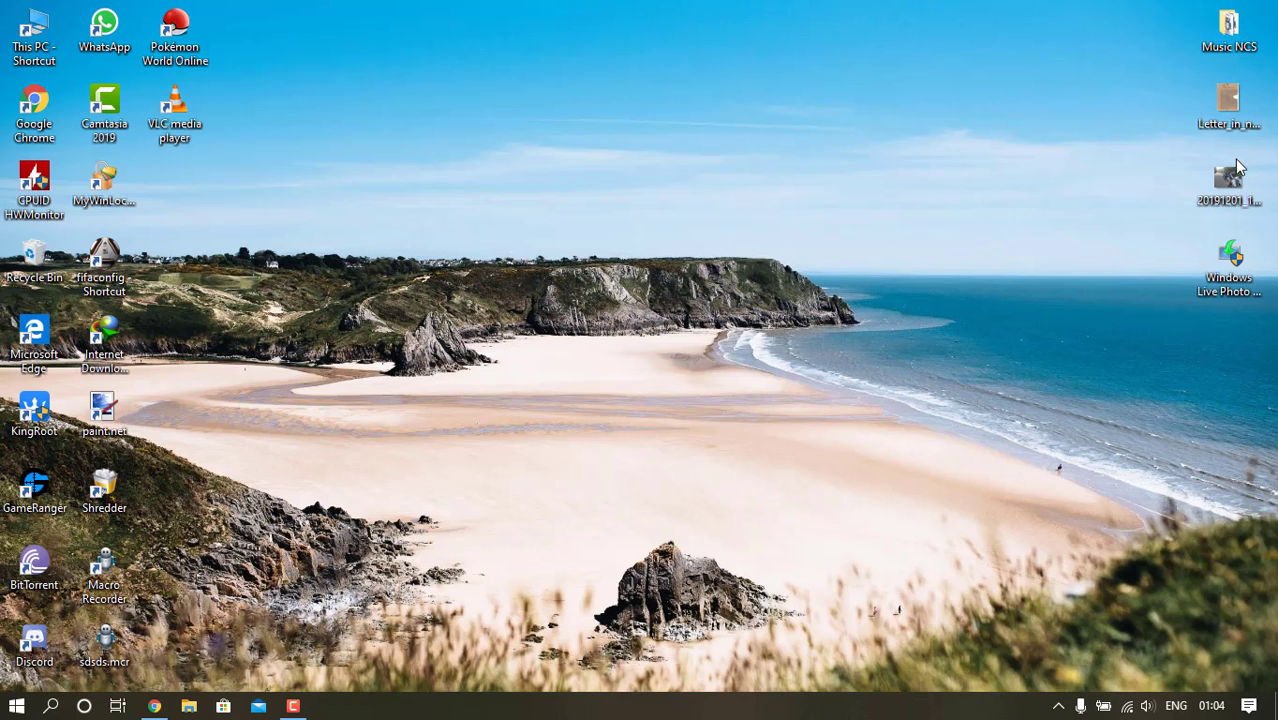
{"action": "double_click", "coordinate": [1228, 180]}
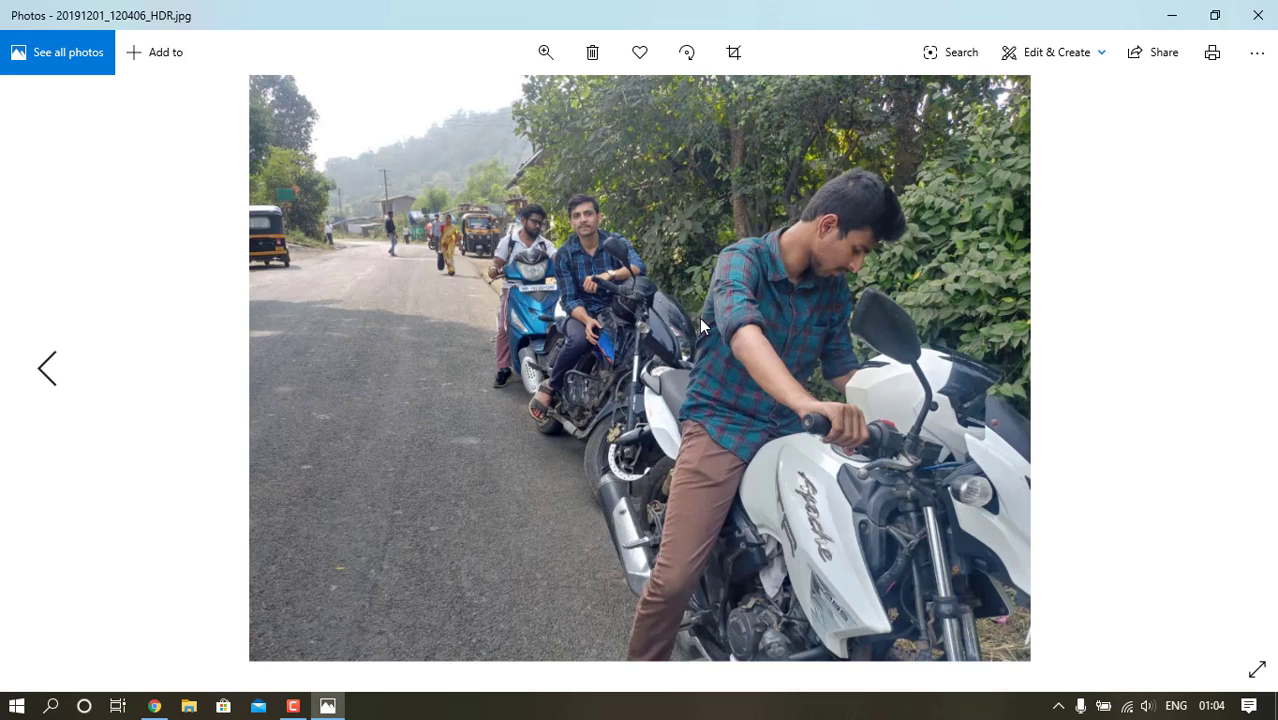
{"action": "left_click", "coordinate": [1258, 15]}
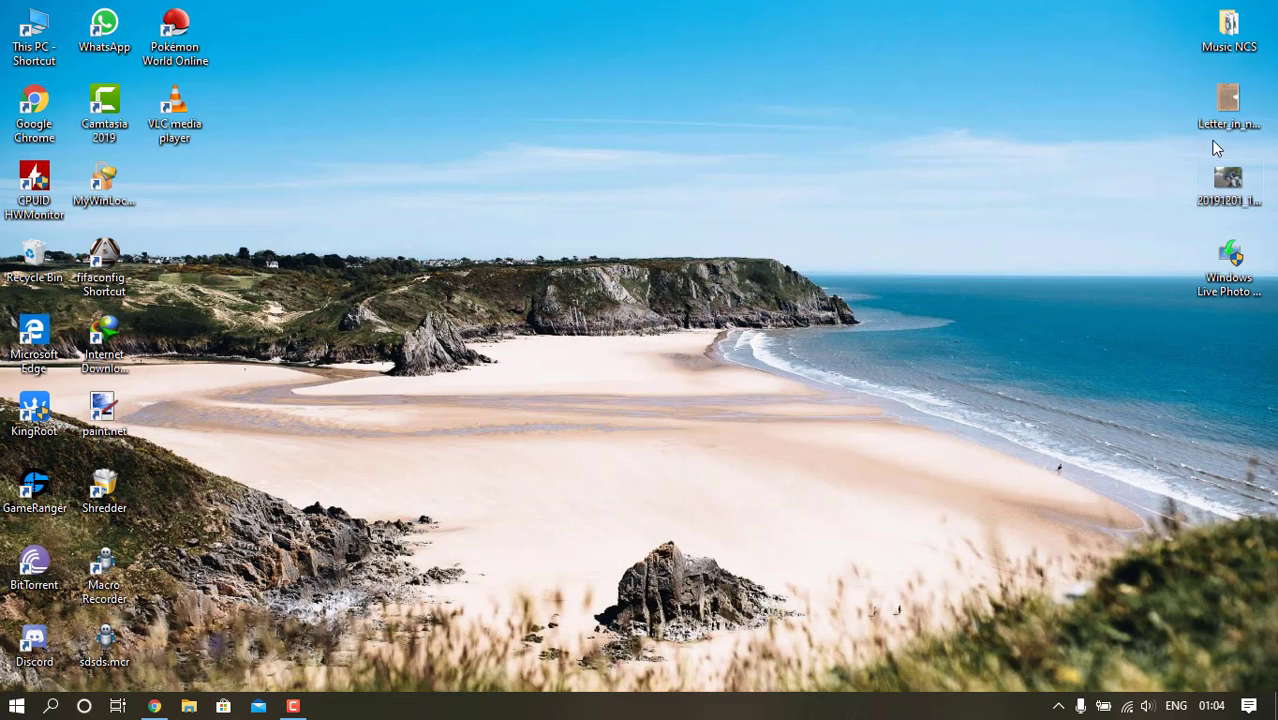
Open 20191201_120406_HDR.jpg in the photo editor, browse adjustments and filters, and close without saving.
{"action": "double_click", "coordinate": [1228, 182]}
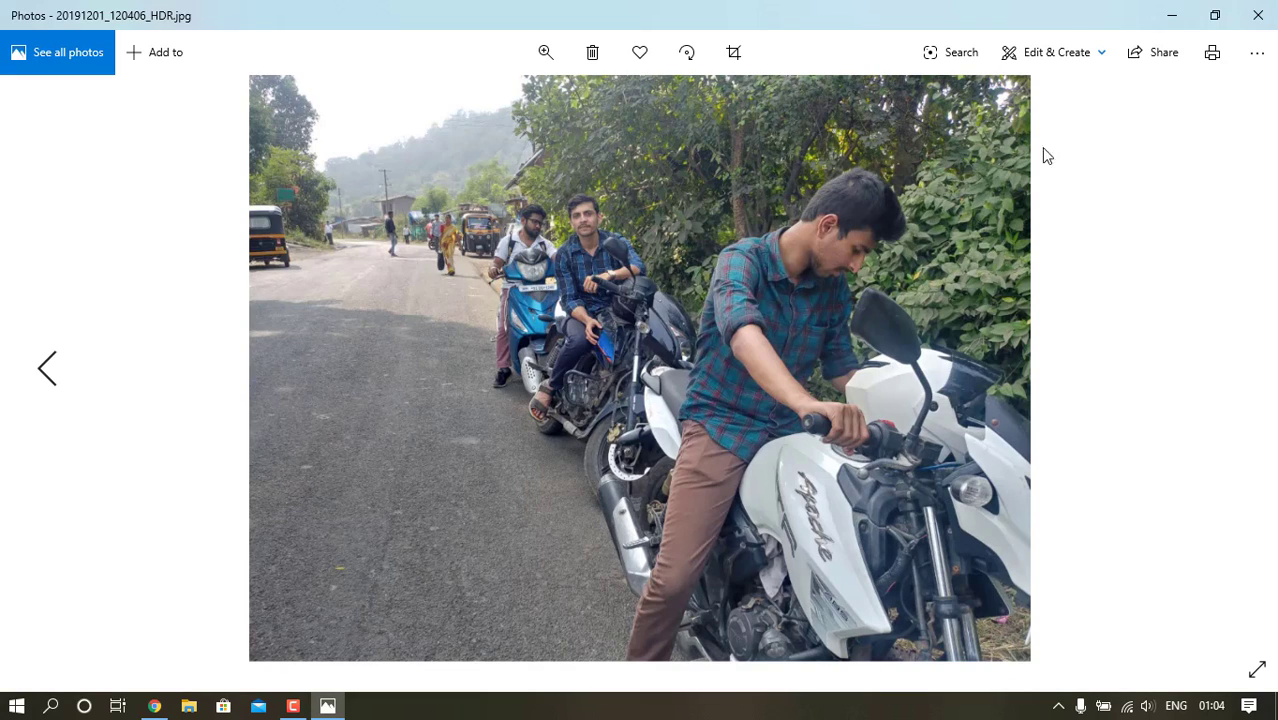
{"action": "left_click", "coordinate": [1070, 66]}
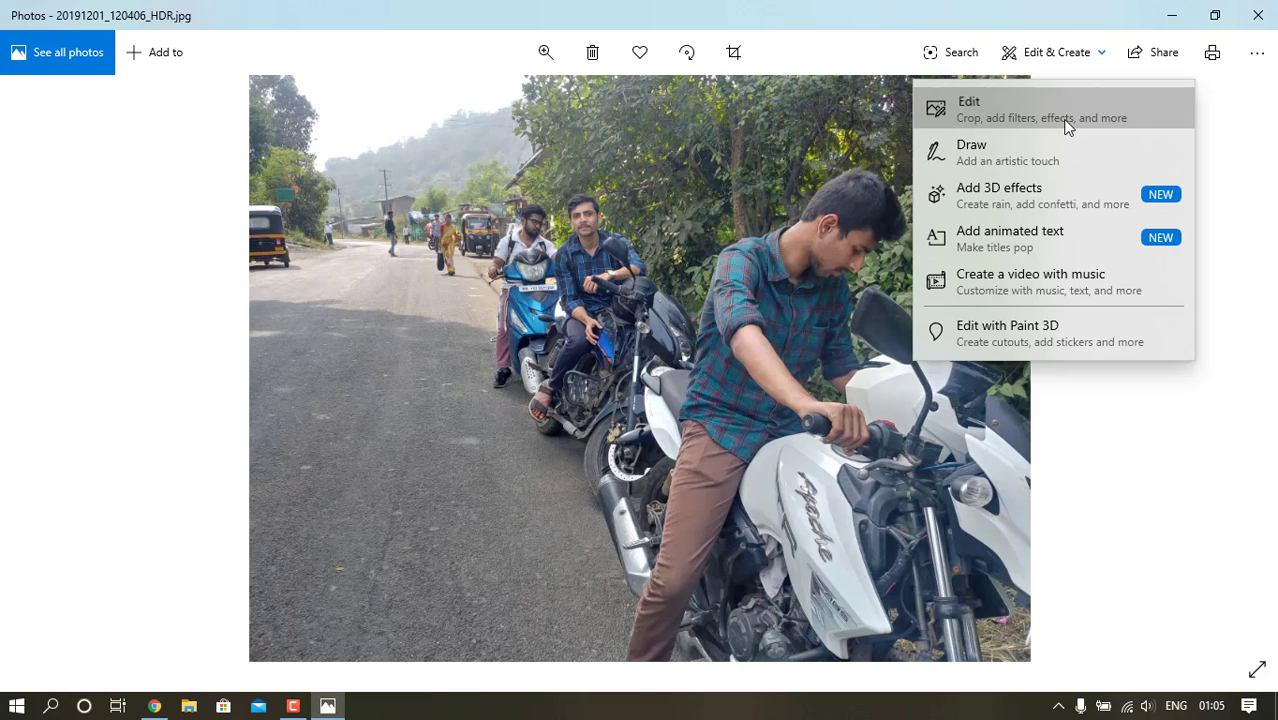
{"action": "left_click", "coordinate": [995, 111]}
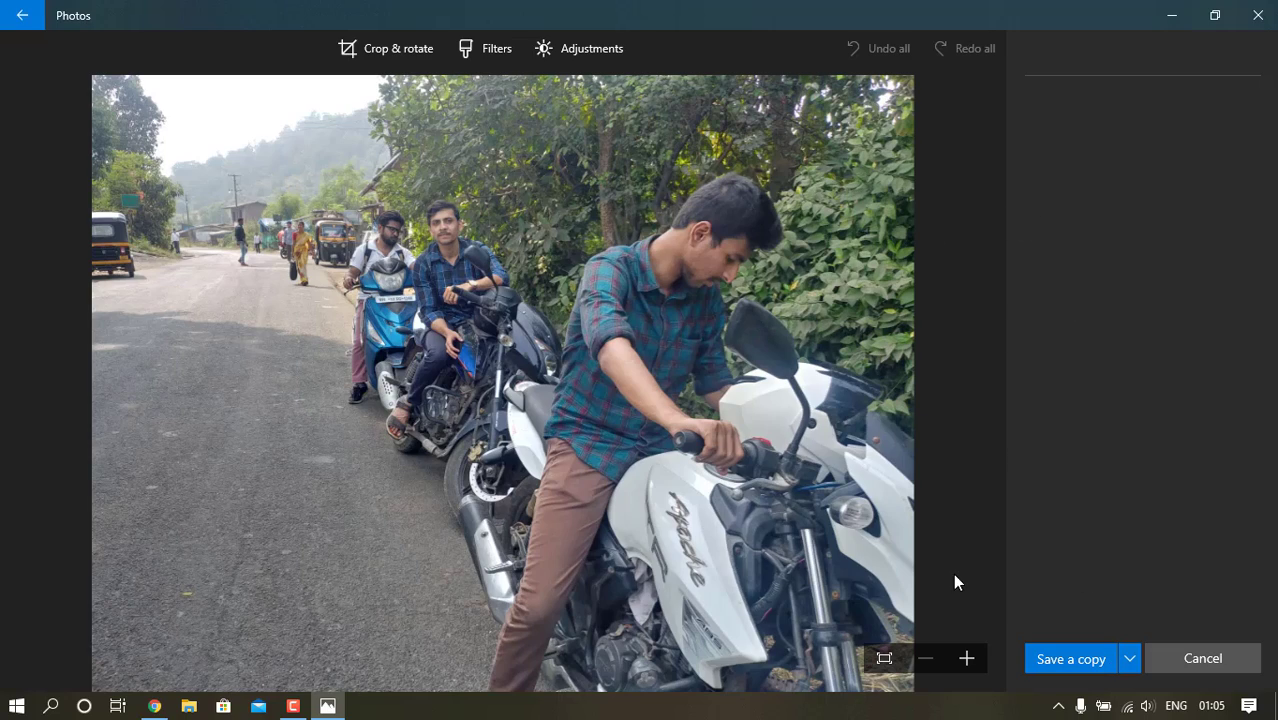
{"action": "left_click", "coordinate": [583, 56]}
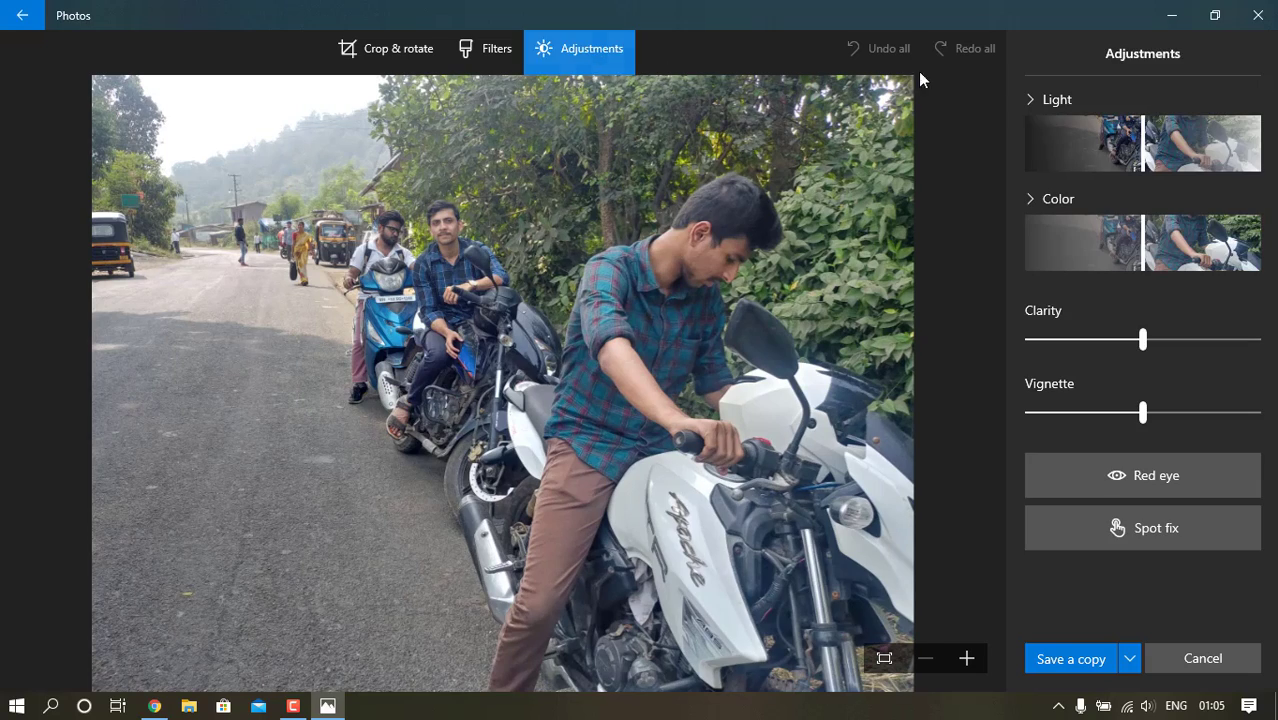
{"action": "left_click", "coordinate": [492, 48]}
{"action": "scroll", "coordinate": [1105, 390], "scroll_direction": "down", "scroll_amount": 3}
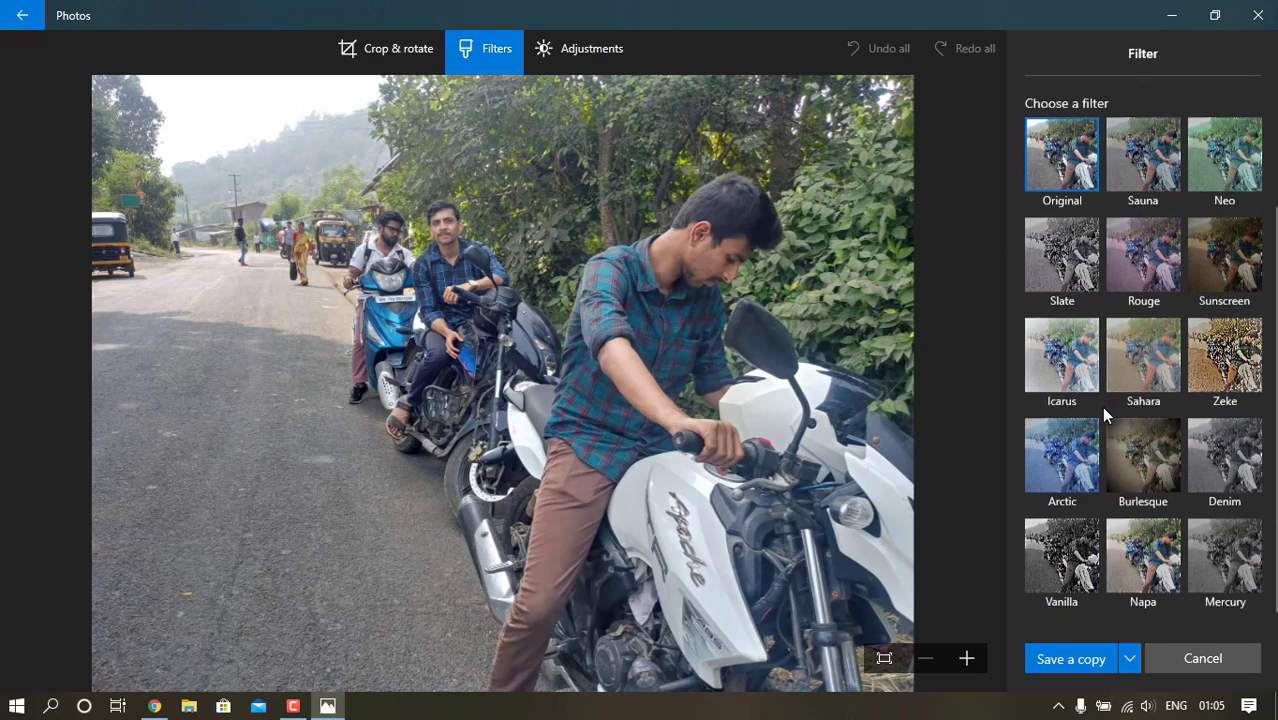
{"action": "scroll", "coordinate": [1120, 300], "scroll_direction": "up", "scroll_amount": 3}
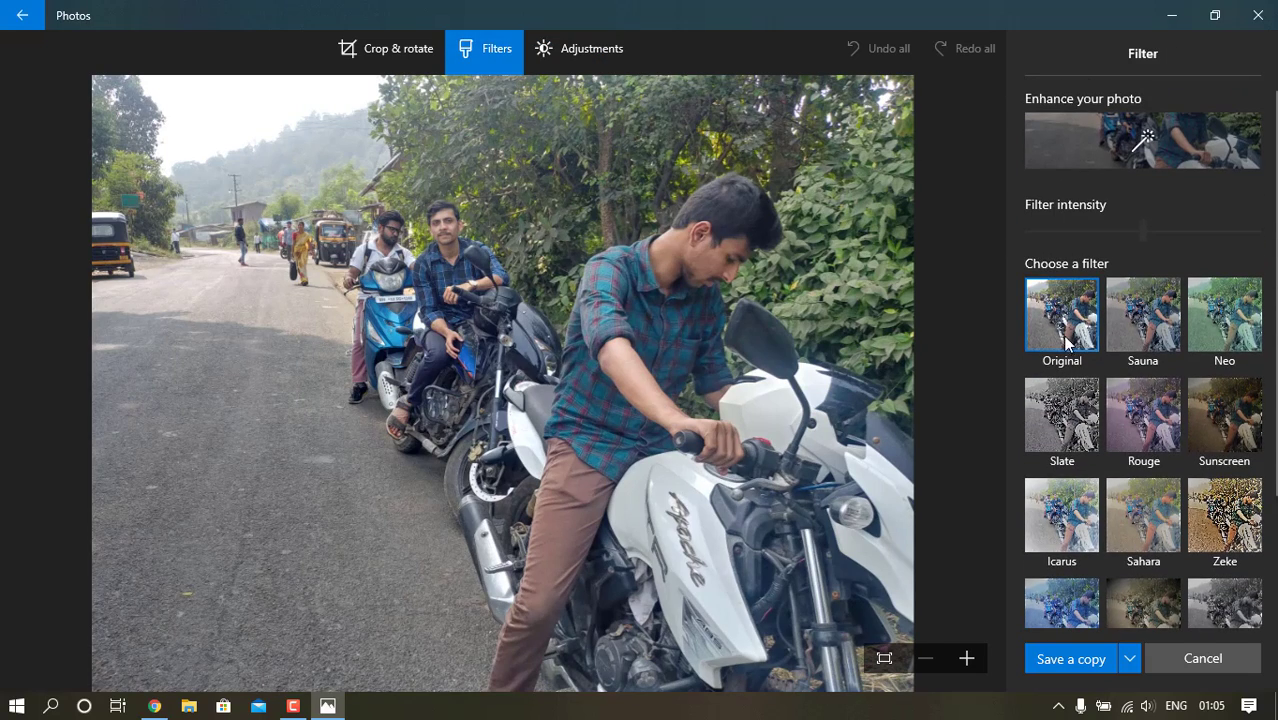
{"action": "left_click", "coordinate": [1272, 18]}
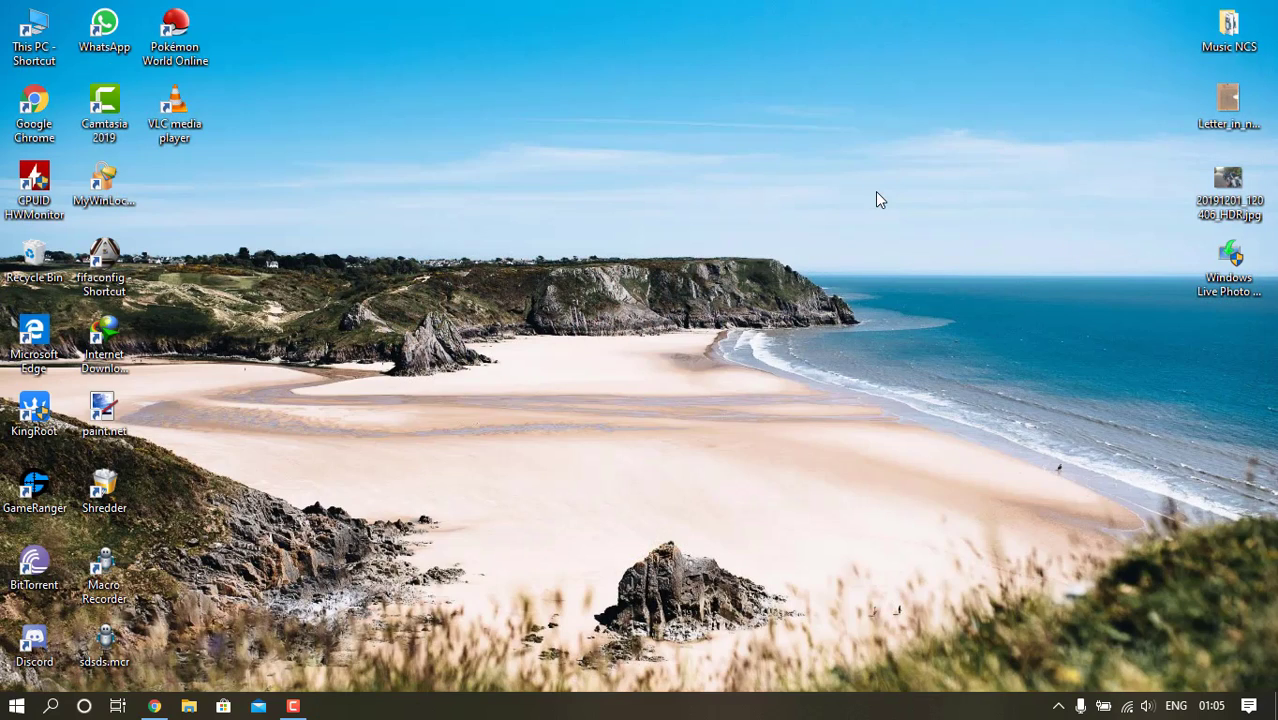
Install Windows Essentials 2012 from the wlsetupall.exe installer and finish with Done.
{"action": "right_click", "coordinate": [1205, 200]}
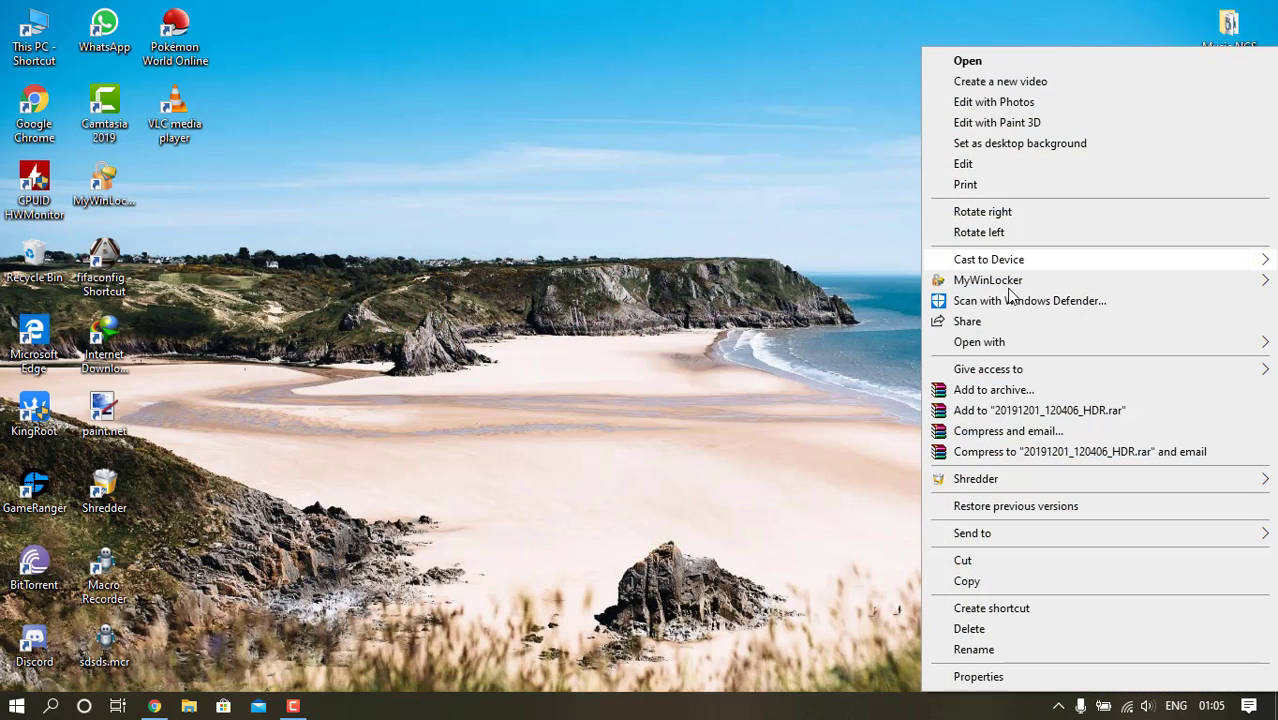
{"action": "mouse_move", "coordinate": [980, 342]}
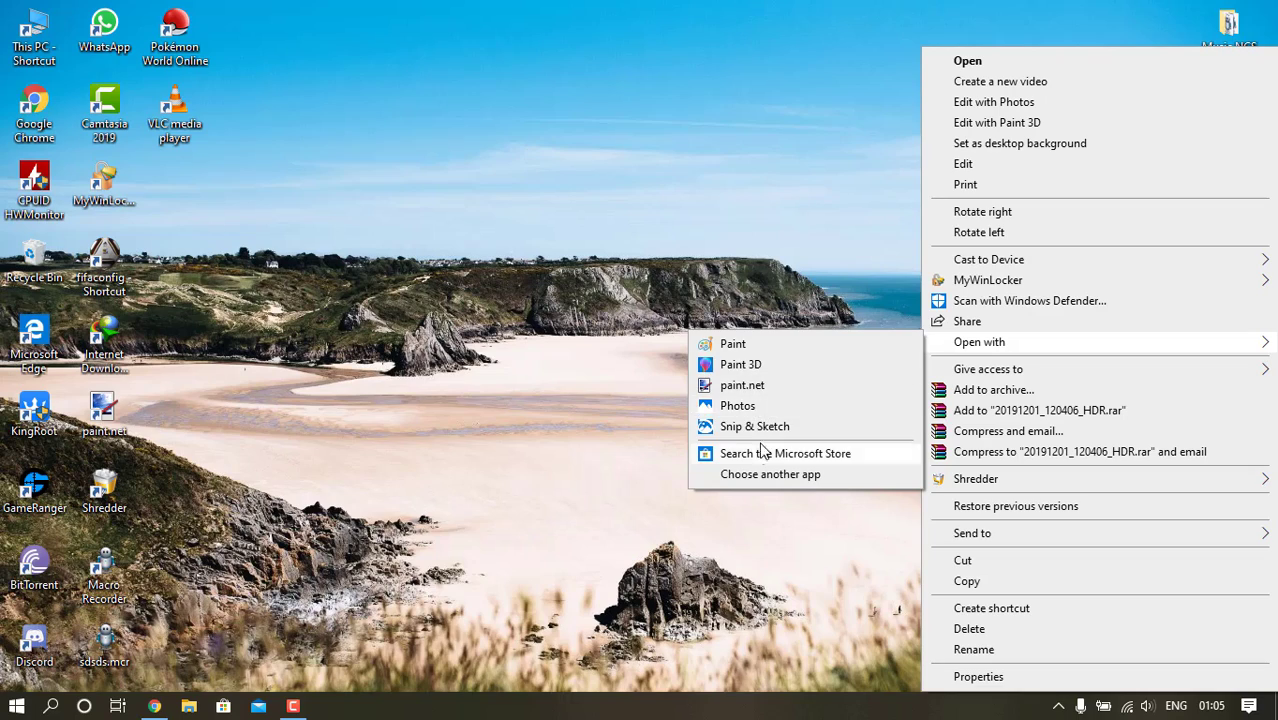
{"action": "left_click", "coordinate": [1160, 250]}
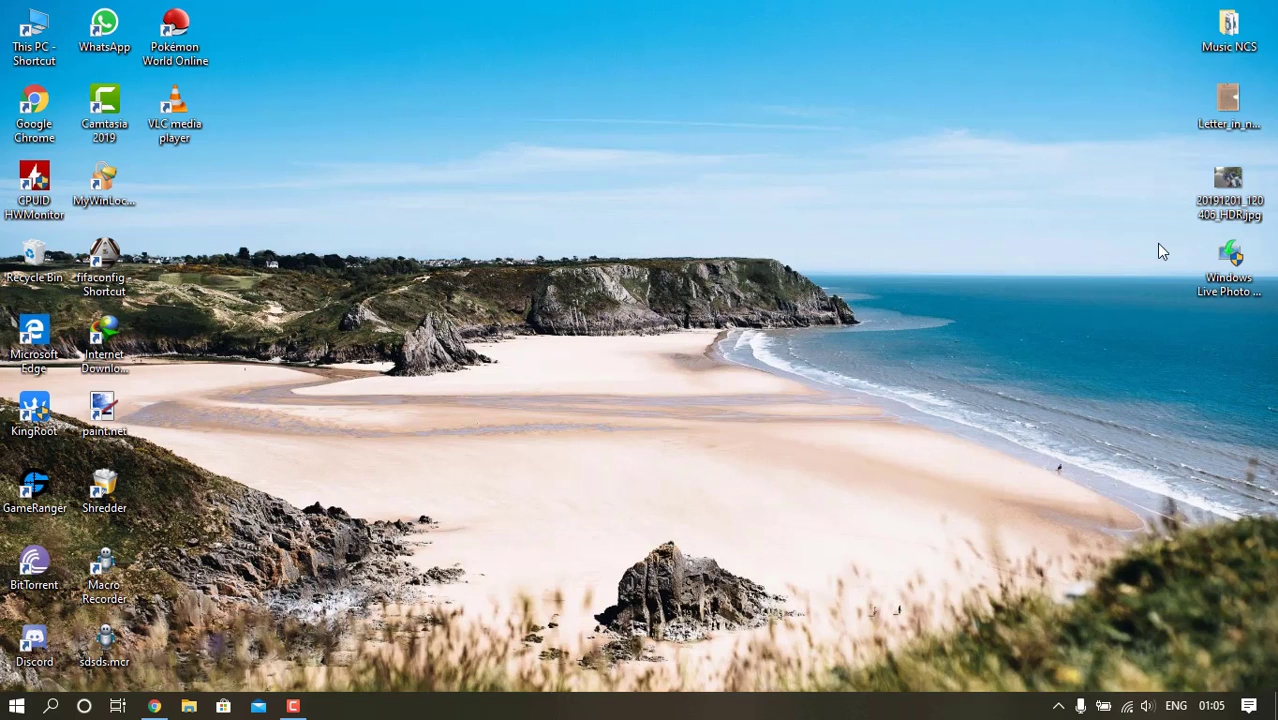
{"action": "left_click", "coordinate": [1231, 284]}
{"action": "double_click", "coordinate": [1233, 296]}
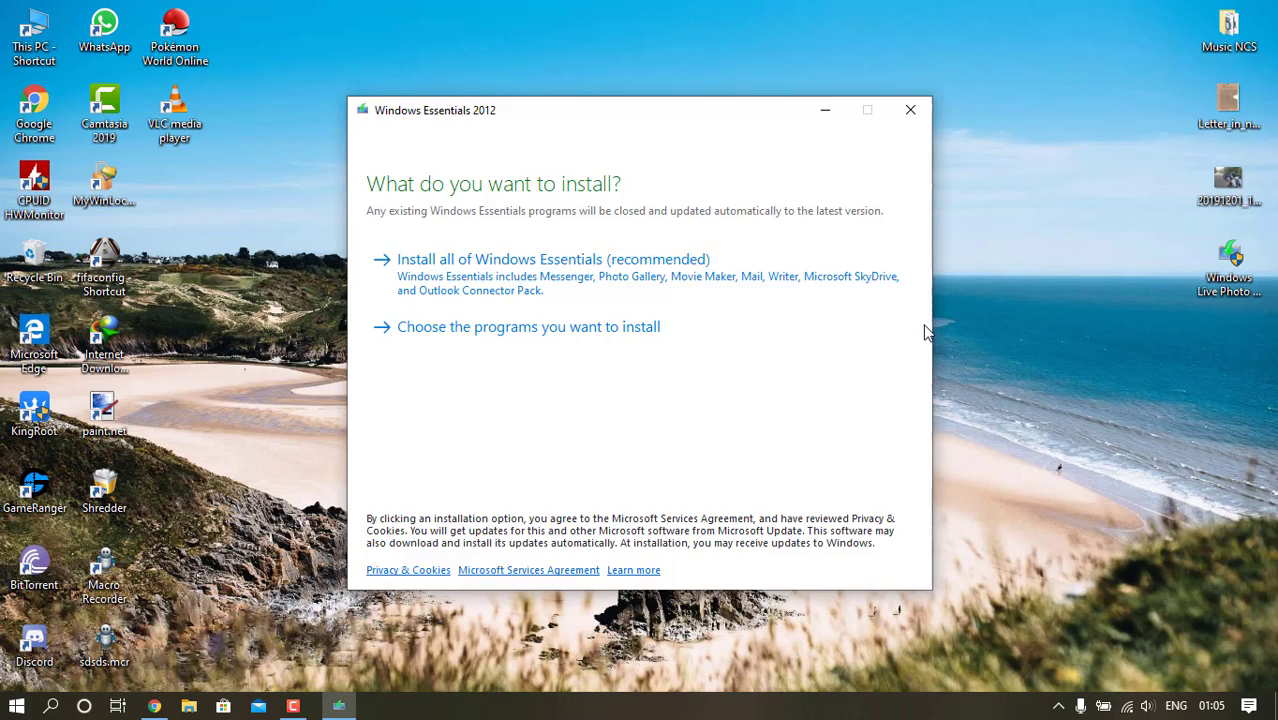
{"action": "left_click", "coordinate": [860, 285]}
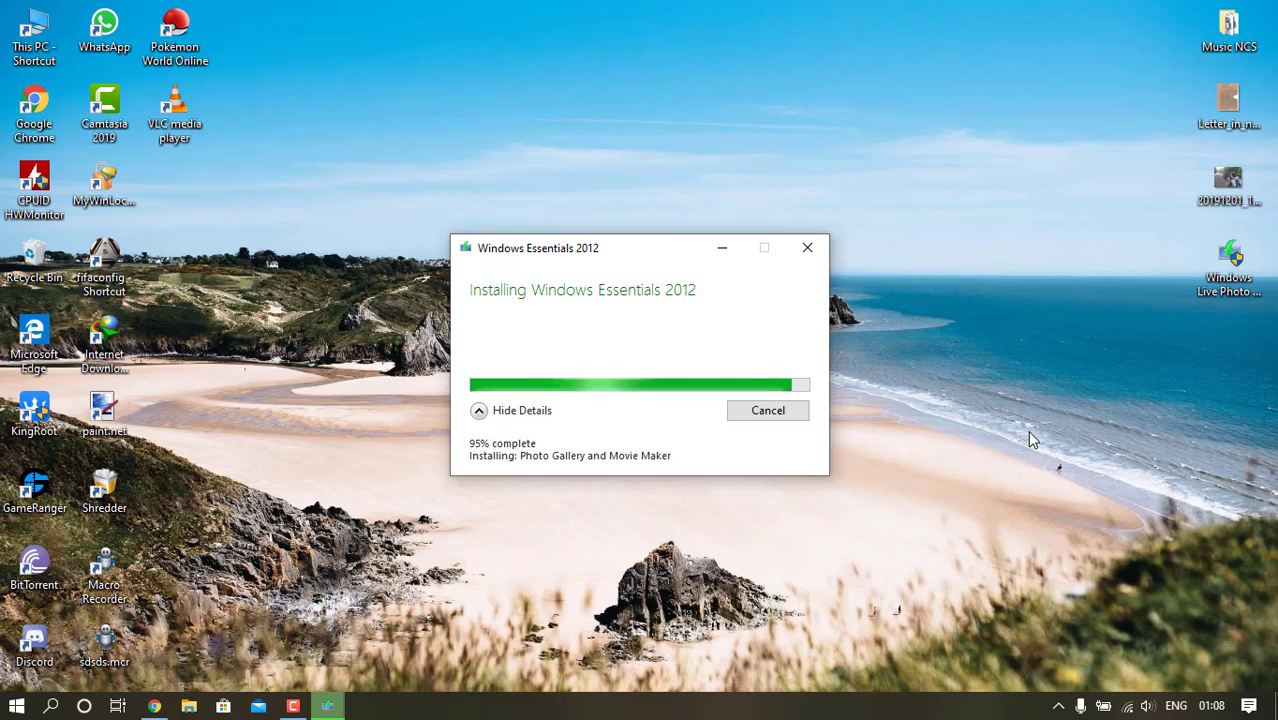
{"action": "left_click", "coordinate": [767, 428]}
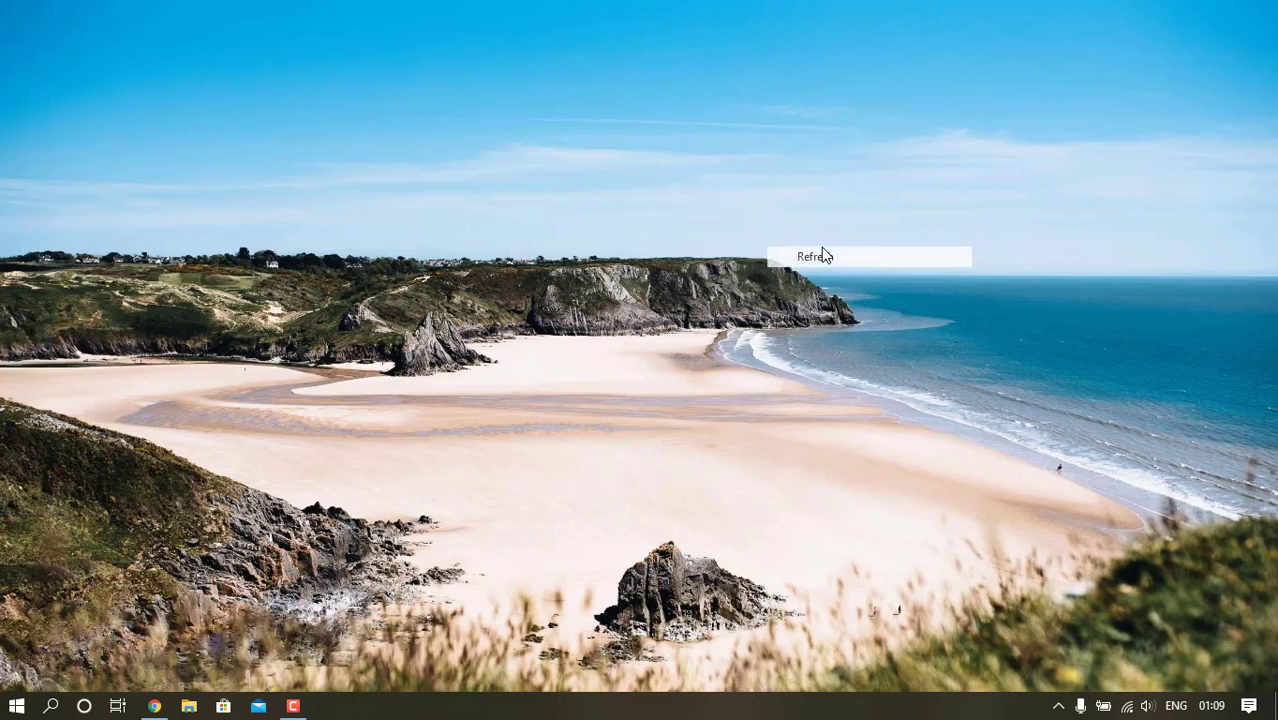
Open Letter_in_nepal_script.jpg with Photo Gallery after closing a stray editor window.
{"action": "right_click", "coordinate": [1228, 100]}
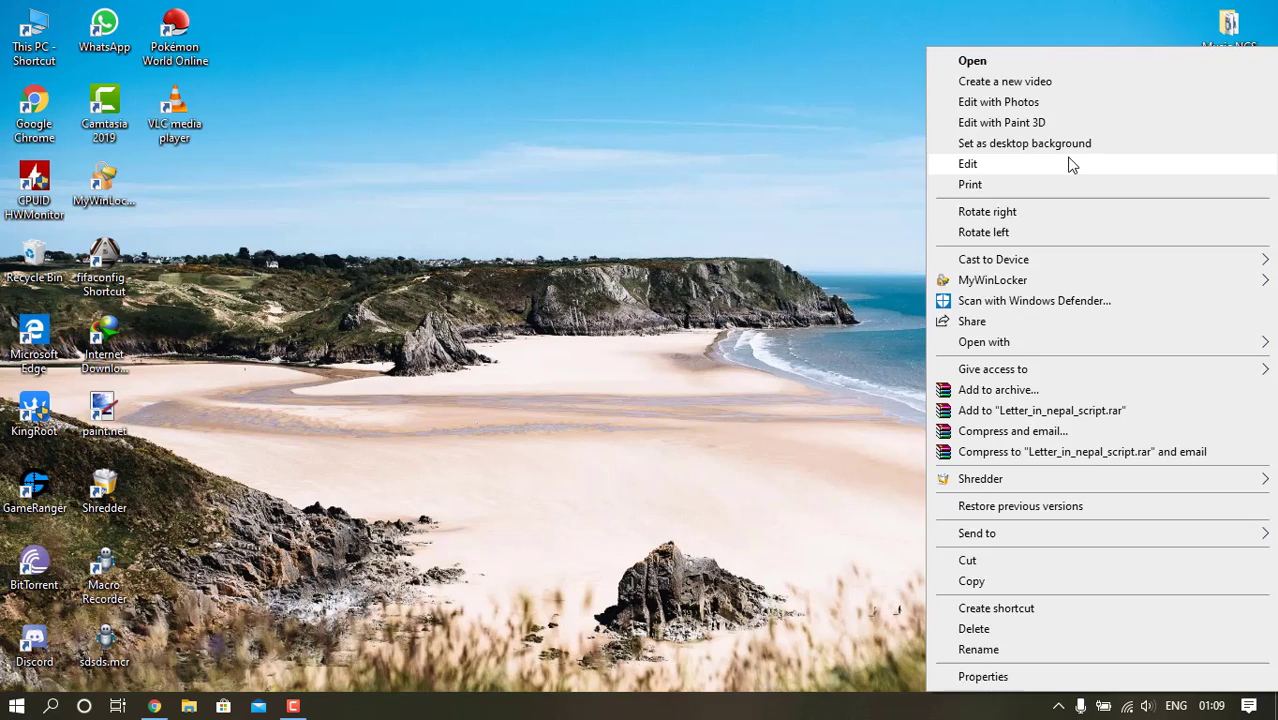
{"action": "left_click", "coordinate": [1070, 163]}
{"action": "left_click", "coordinate": [1256, 10]}
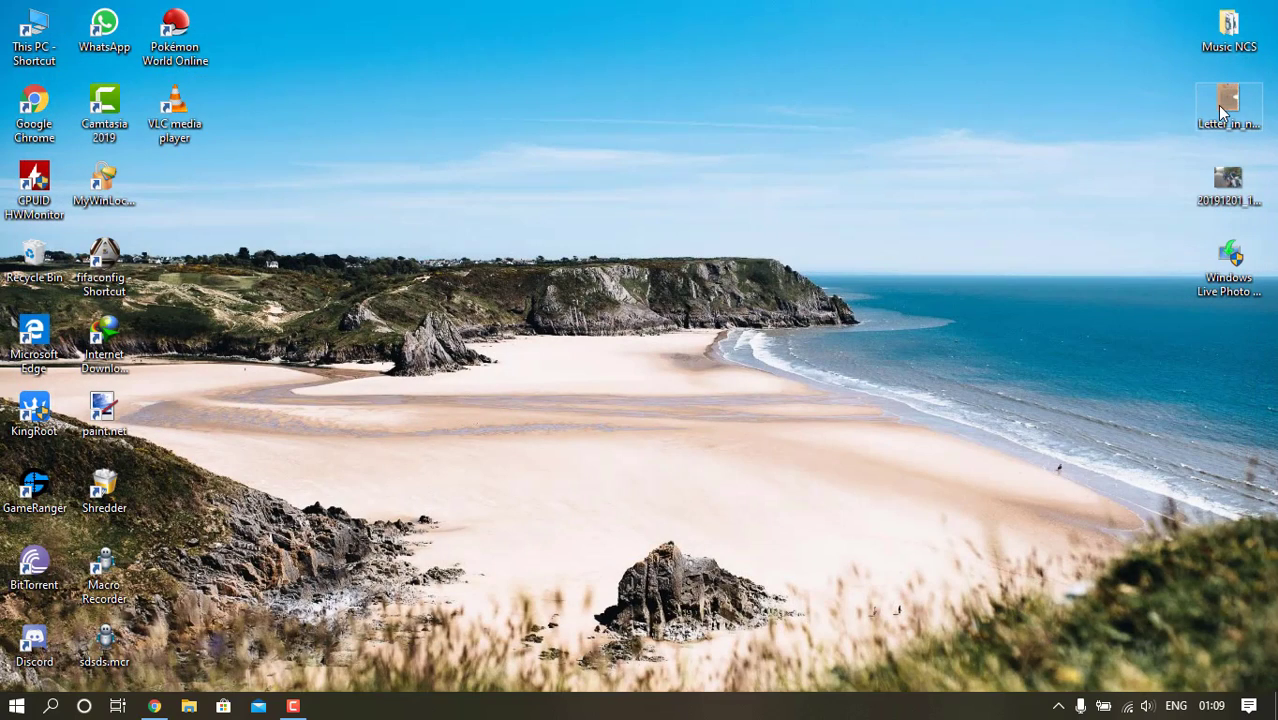
{"action": "right_click", "coordinate": [1230, 100]}
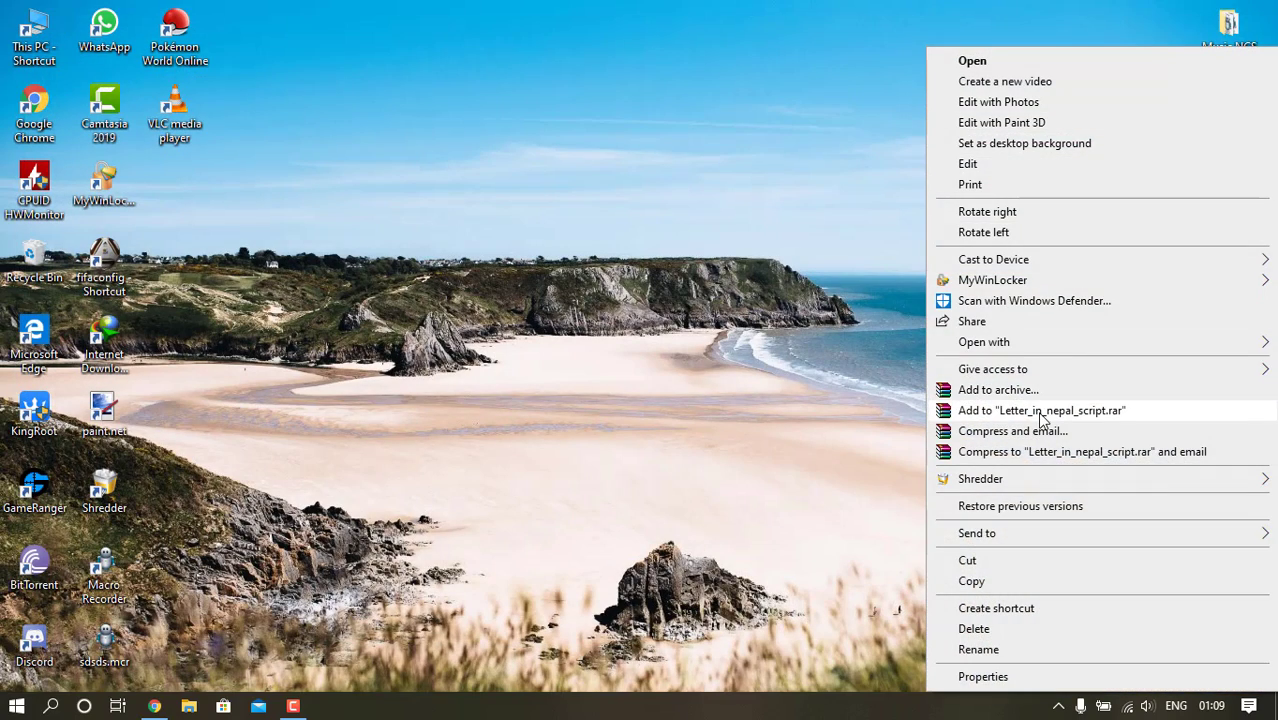
{"action": "mouse_move", "coordinate": [984, 342]}
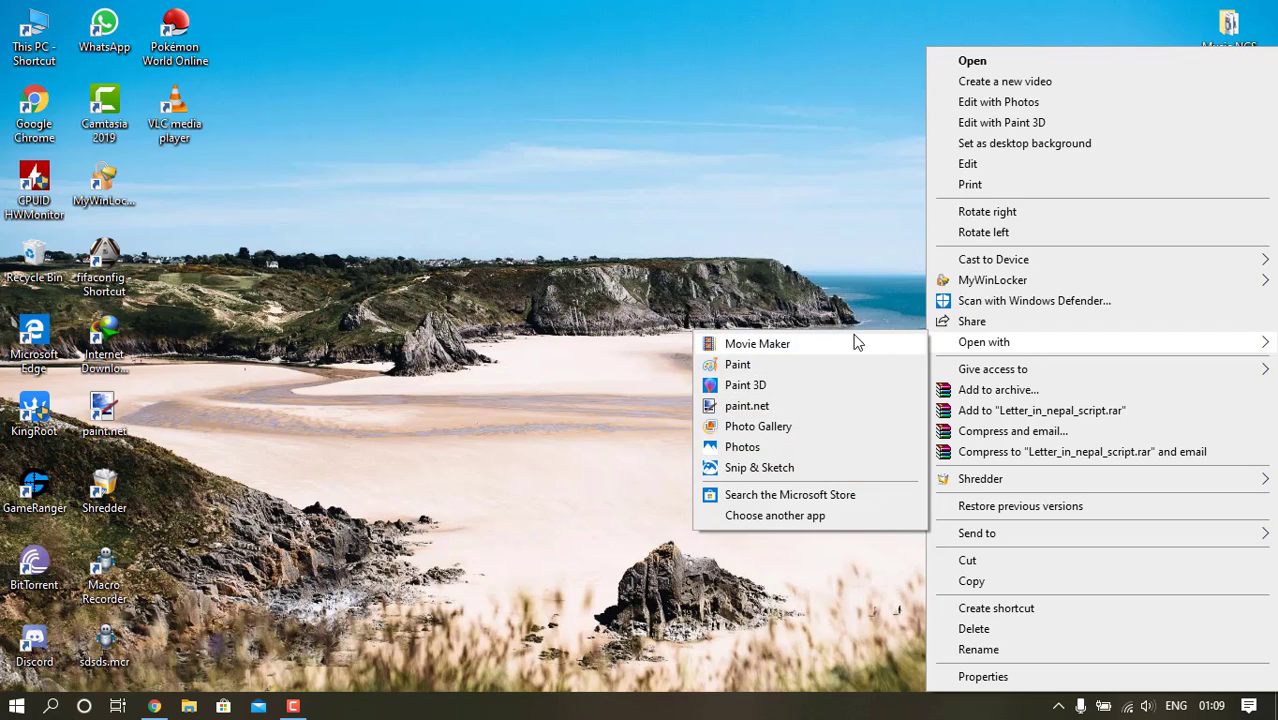
{"action": "left_click", "coordinate": [800, 430]}
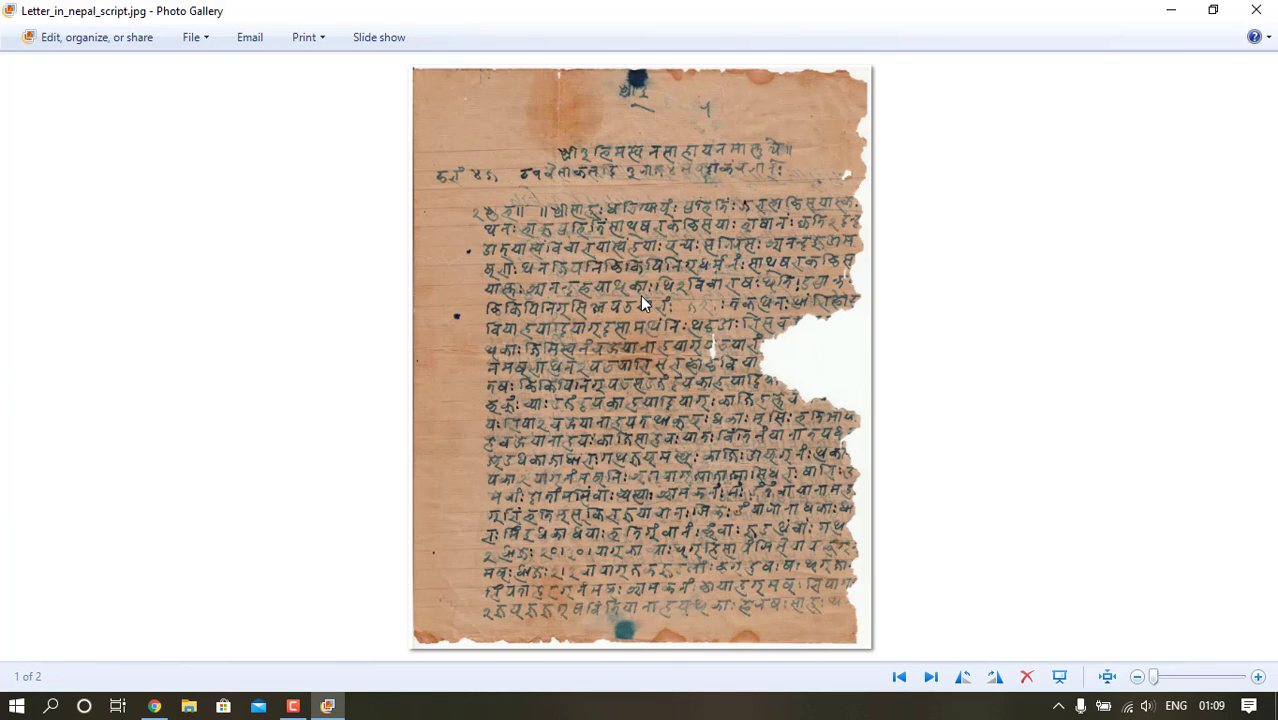
Go to the Photo Gallery library and open the letter scan's exposure adjustments.
{"action": "key", "text": "alt+F4"}
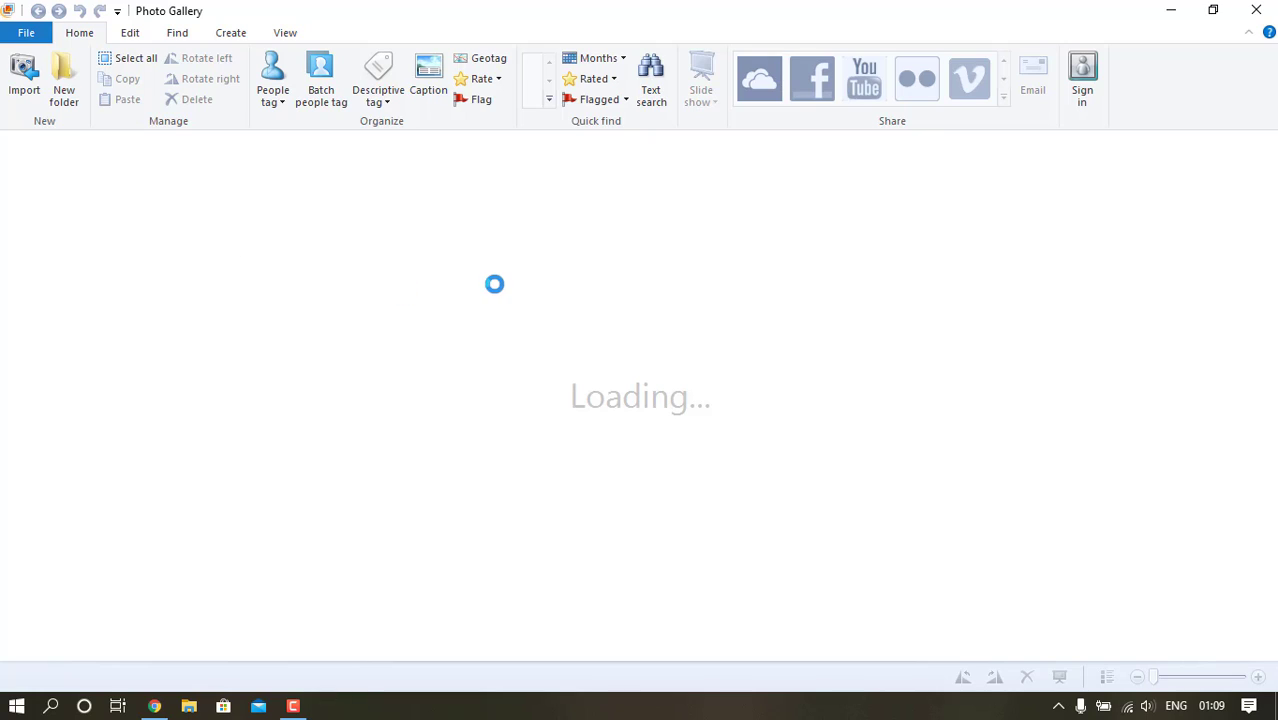
{"action": "double_click", "coordinate": [268, 217]}
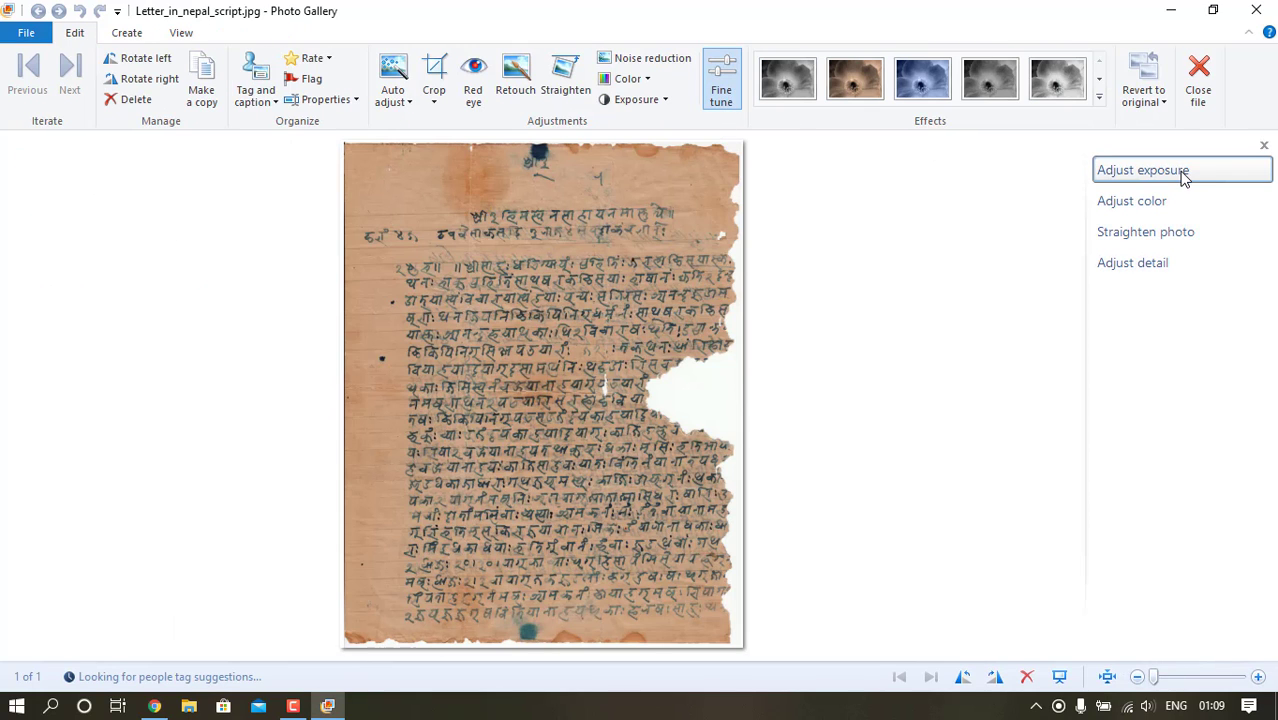
{"action": "left_click", "coordinate": [1197, 172]}
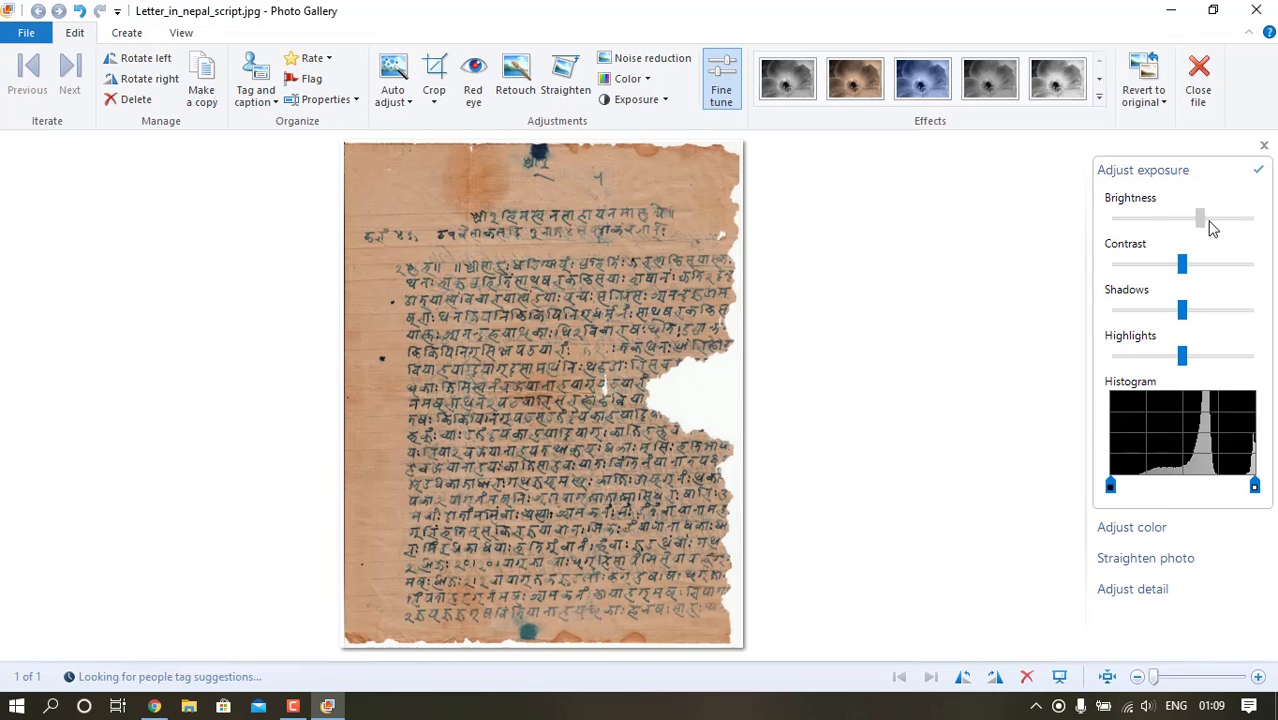
Raise the letter's brightness, contrast and highlights, lighten shadows, and move the black point right.
{"action": "mouse_move", "coordinate": [1184, 219]}
{"action": "left_mouse_down"}
{"action": "mouse_move", "coordinate": [1246, 214]}
{"action": "mouse_move", "coordinate": [1160, 228]}
{"action": "mouse_move", "coordinate": [1263, 240]}
{"action": "mouse_move", "coordinate": [1201, 266]}
{"action": "mouse_move", "coordinate": [1226, 263]}
{"action": "left_mouse_up"}
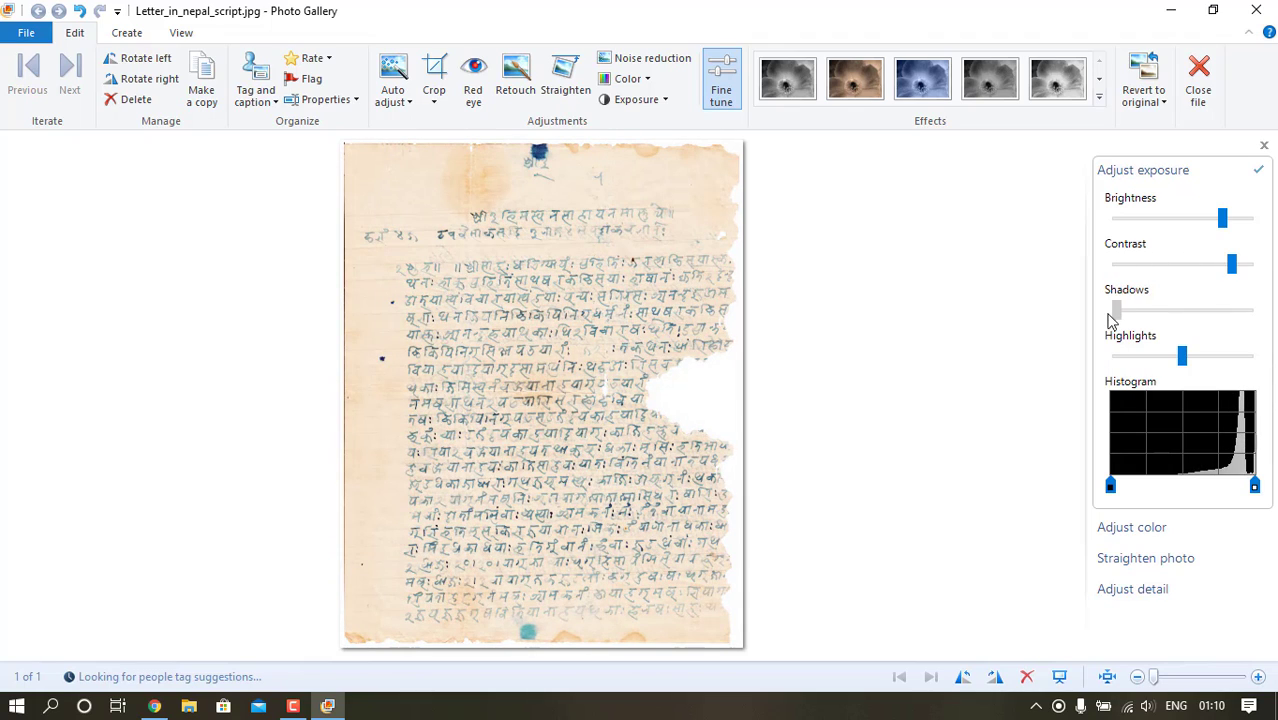
{"action": "mouse_move", "coordinate": [1110, 318]}
{"action": "left_mouse_down"}
{"action": "mouse_move", "coordinate": [1243, 333]}
{"action": "mouse_move", "coordinate": [1163, 335]}
{"action": "mouse_move", "coordinate": [1255, 368]}
{"action": "mouse_move", "coordinate": [1235, 362]}
{"action": "mouse_move", "coordinate": [1229, 375]}
{"action": "left_mouse_up"}
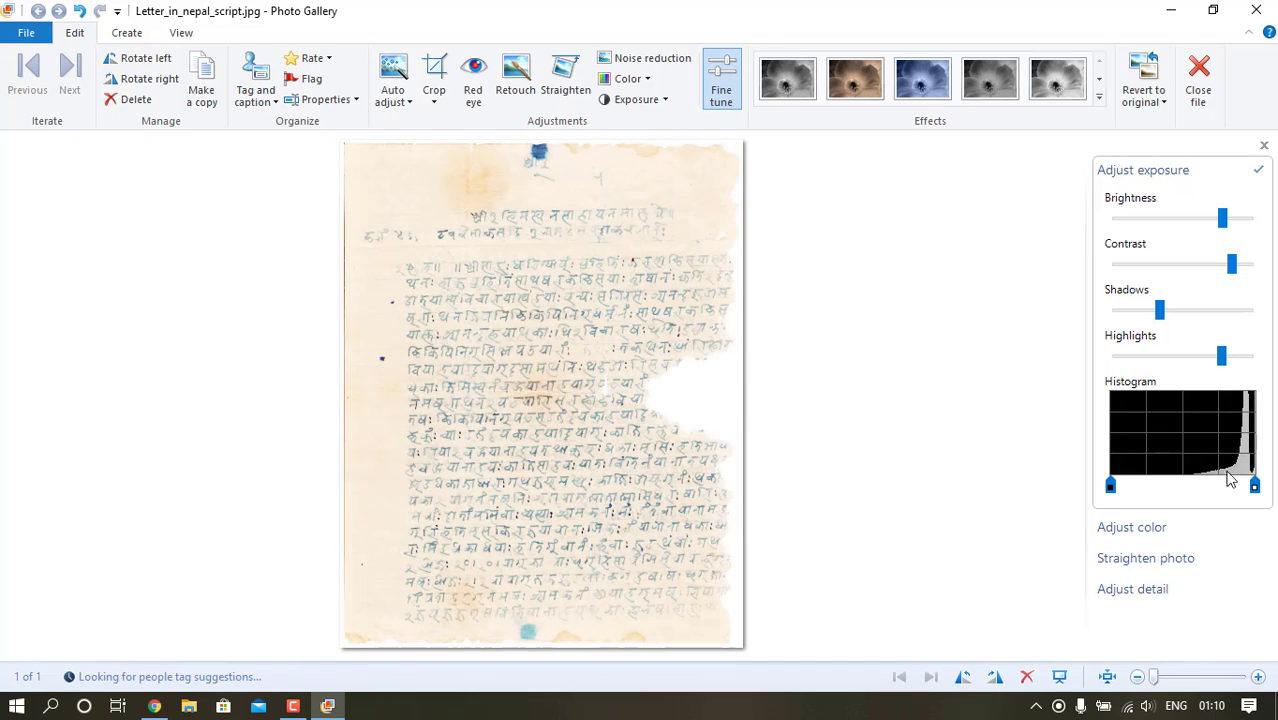
{"action": "mouse_move", "coordinate": [1256, 487]}
{"action": "left_mouse_down"}
{"action": "mouse_move", "coordinate": [1232, 489]}
{"action": "mouse_move", "coordinate": [1247, 488]}
{"action": "left_mouse_up"}
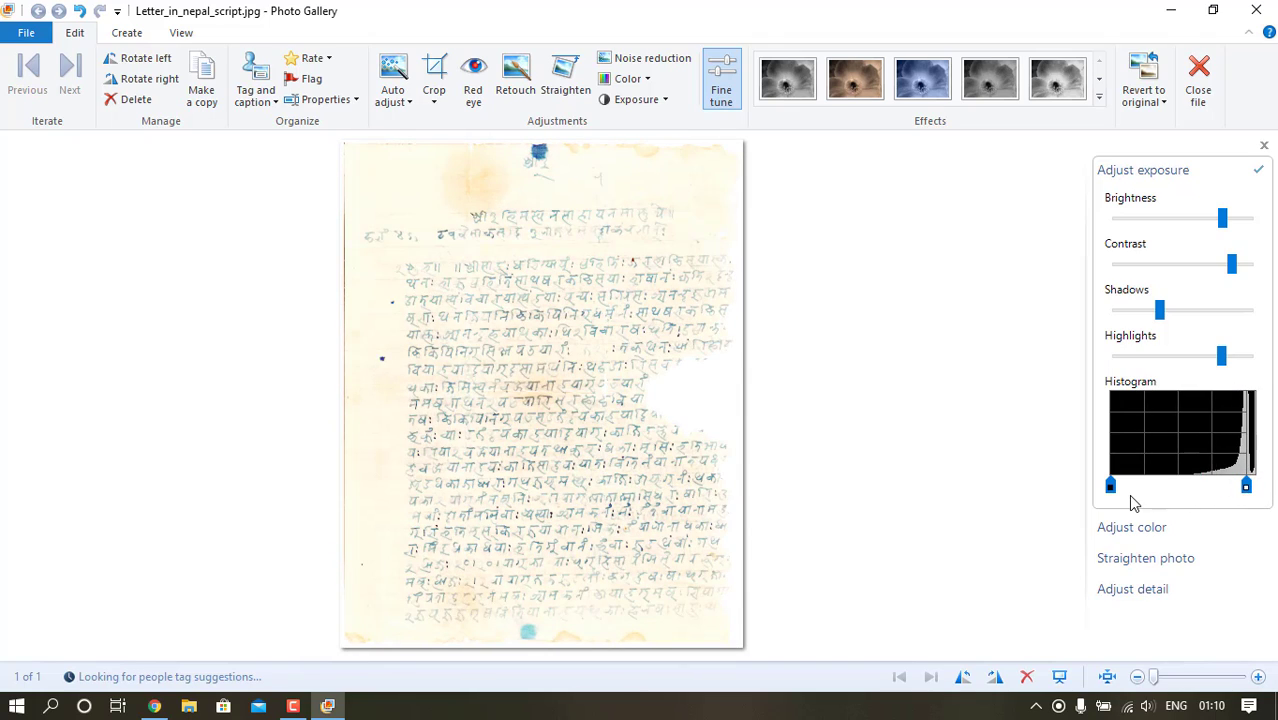
{"action": "mouse_move", "coordinate": [1111, 487]}
{"action": "left_mouse_down"}
{"action": "mouse_move", "coordinate": [1210, 497]}
{"action": "mouse_move", "coordinate": [1187, 497]}
{"action": "mouse_move", "coordinate": [1203, 510]}
{"action": "mouse_move", "coordinate": [1232, 488]}
{"action": "mouse_move", "coordinate": [1273, 498]}
{"action": "left_mouse_up"}
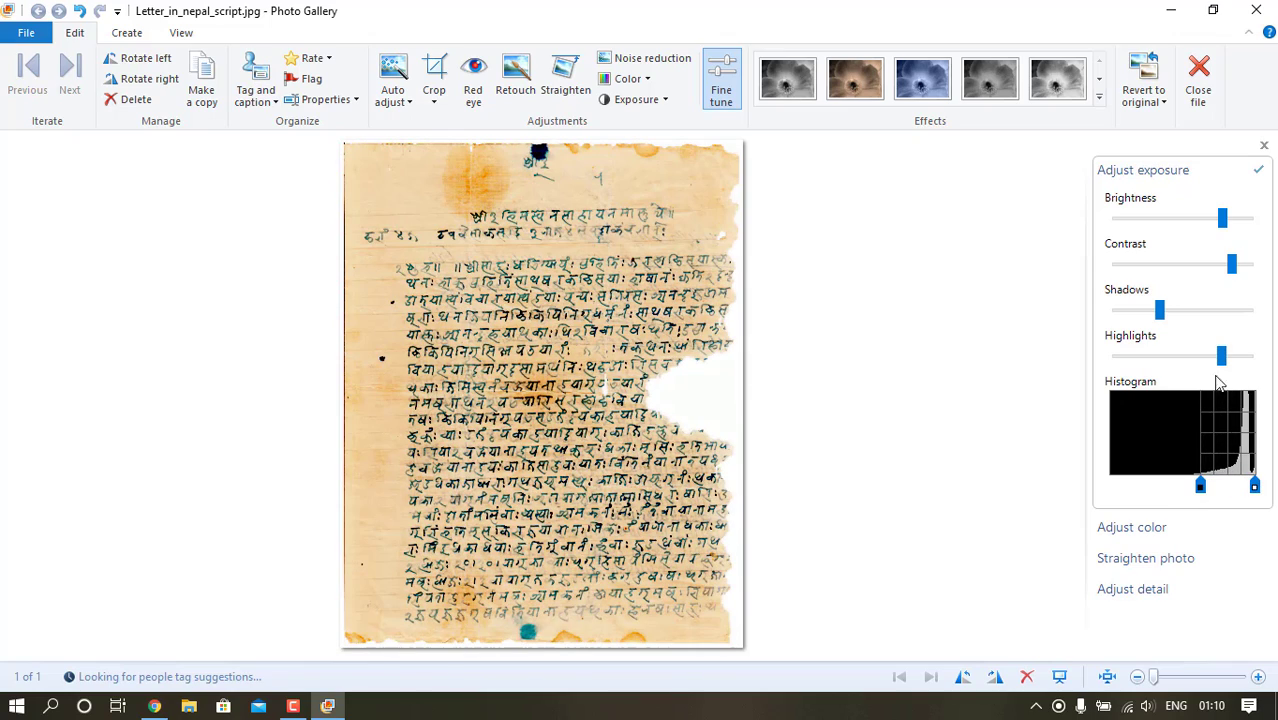
{"action": "mouse_move", "coordinate": [1205, 357]}
{"action": "left_mouse_down"}
{"action": "mouse_move", "coordinate": [1250, 378]}
{"action": "mouse_move", "coordinate": [1232, 383]}
{"action": "left_mouse_up"}
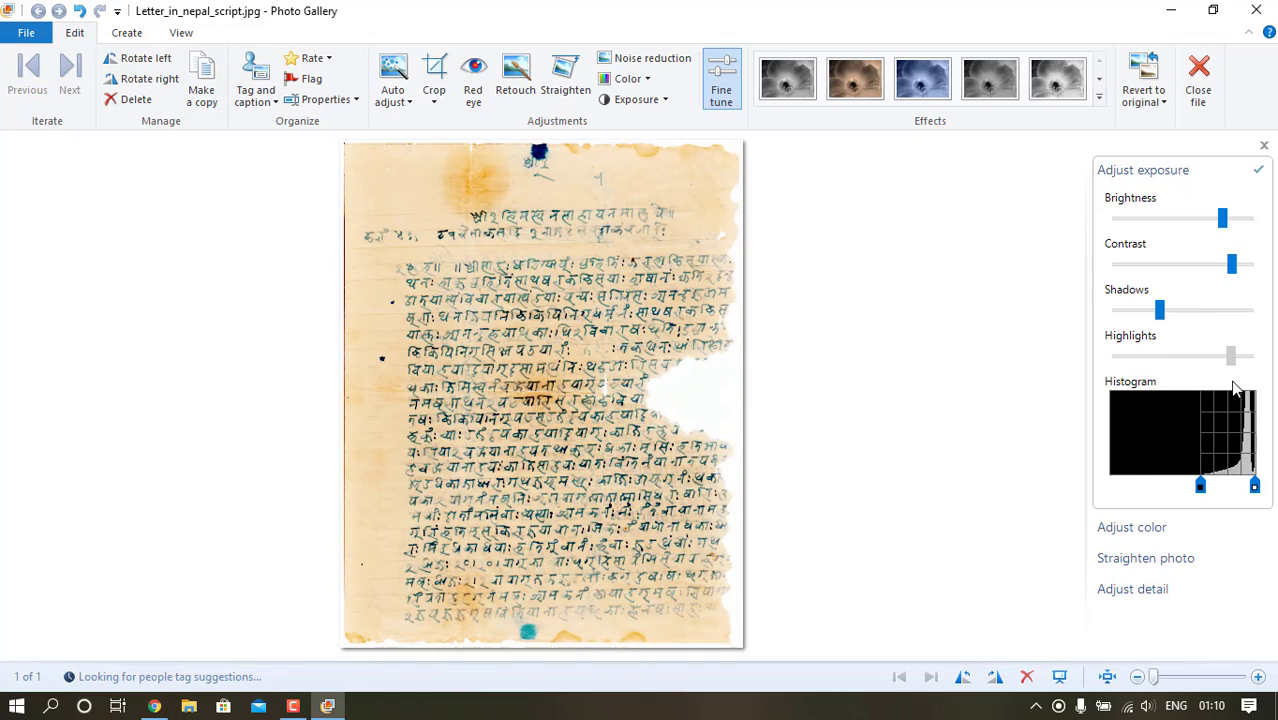
{"action": "mouse_move", "coordinate": [1160, 311]}
{"action": "left_mouse_down"}
{"action": "mouse_move", "coordinate": [1118, 311]}
{"action": "mouse_move", "coordinate": [1244, 311]}
{"action": "mouse_move", "coordinate": [1130, 312]}
{"action": "left_mouse_up"}
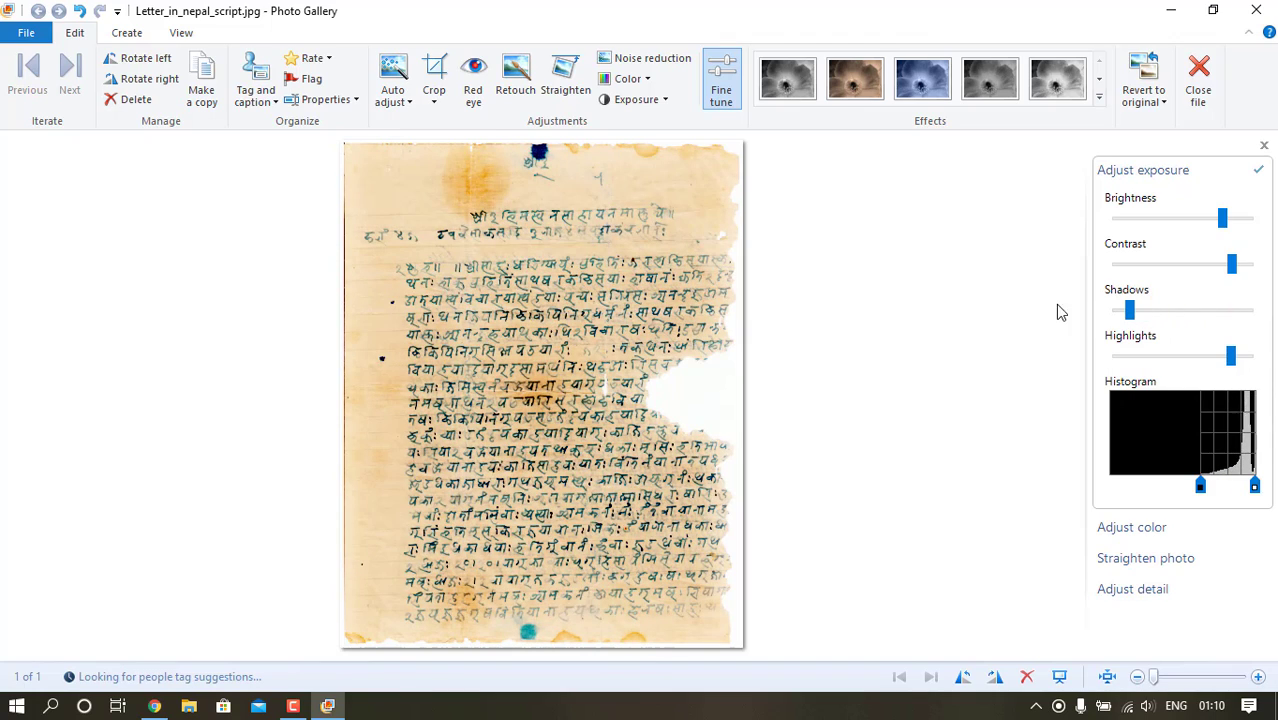
Desaturate the letter scan under Adjust color and lower its highlights.
{"action": "left_click", "coordinate": [1164, 526]}
{"action": "mouse_move", "coordinate": [1185, 528]}
{"action": "left_mouse_down"}
{"action": "mouse_move", "coordinate": [1229, 517]}
{"action": "mouse_move", "coordinate": [1201, 517]}
{"action": "mouse_move", "coordinate": [1135, 565]}
{"action": "mouse_move", "coordinate": [1207, 568]}
{"action": "left_mouse_up"}
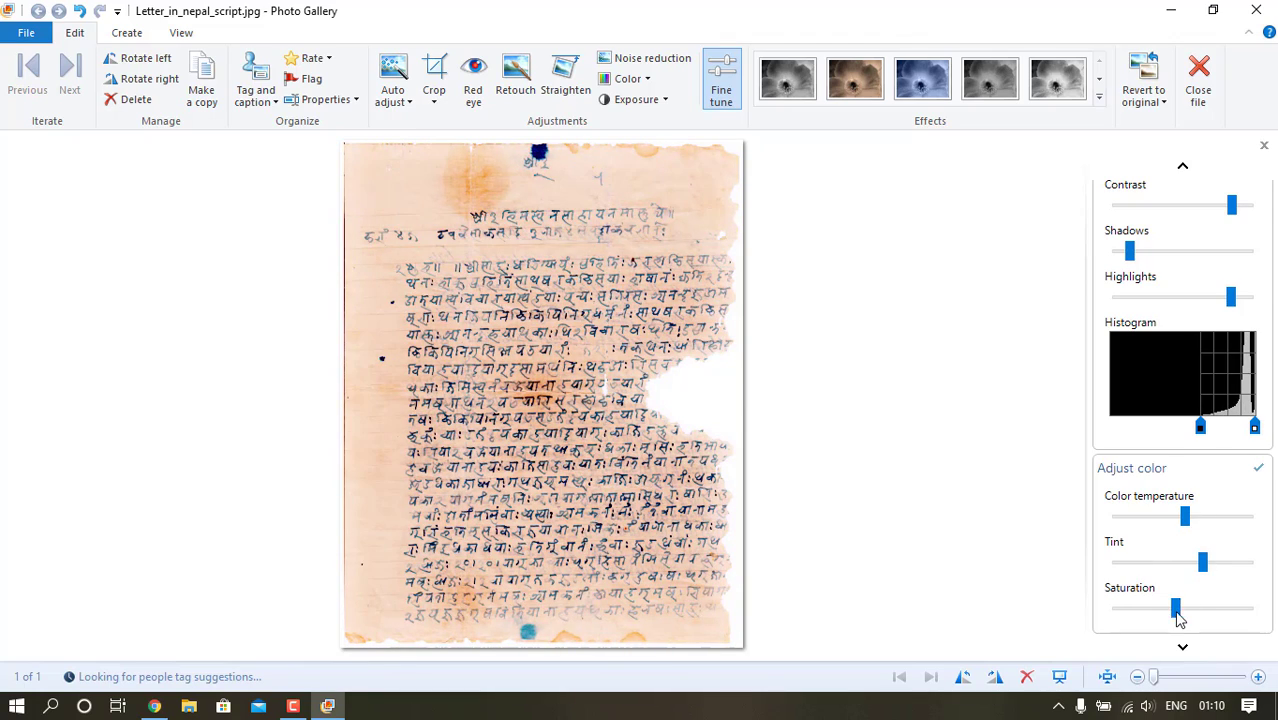
{"action": "left_click_drag", "start_coordinate": [1177, 617], "coordinate": [1130, 612]}
{"action": "mouse_move", "coordinate": [1133, 258]}
{"action": "left_mouse_down"}
{"action": "mouse_move", "coordinate": [1247, 252]}
{"action": "mouse_move", "coordinate": [1133, 263]}
{"action": "left_mouse_up"}
{"action": "mouse_move", "coordinate": [1233, 298]}
{"action": "left_mouse_down"}
{"action": "mouse_move", "coordinate": [1172, 300]}
{"action": "mouse_move", "coordinate": [1209, 298]}
{"action": "left_mouse_up"}
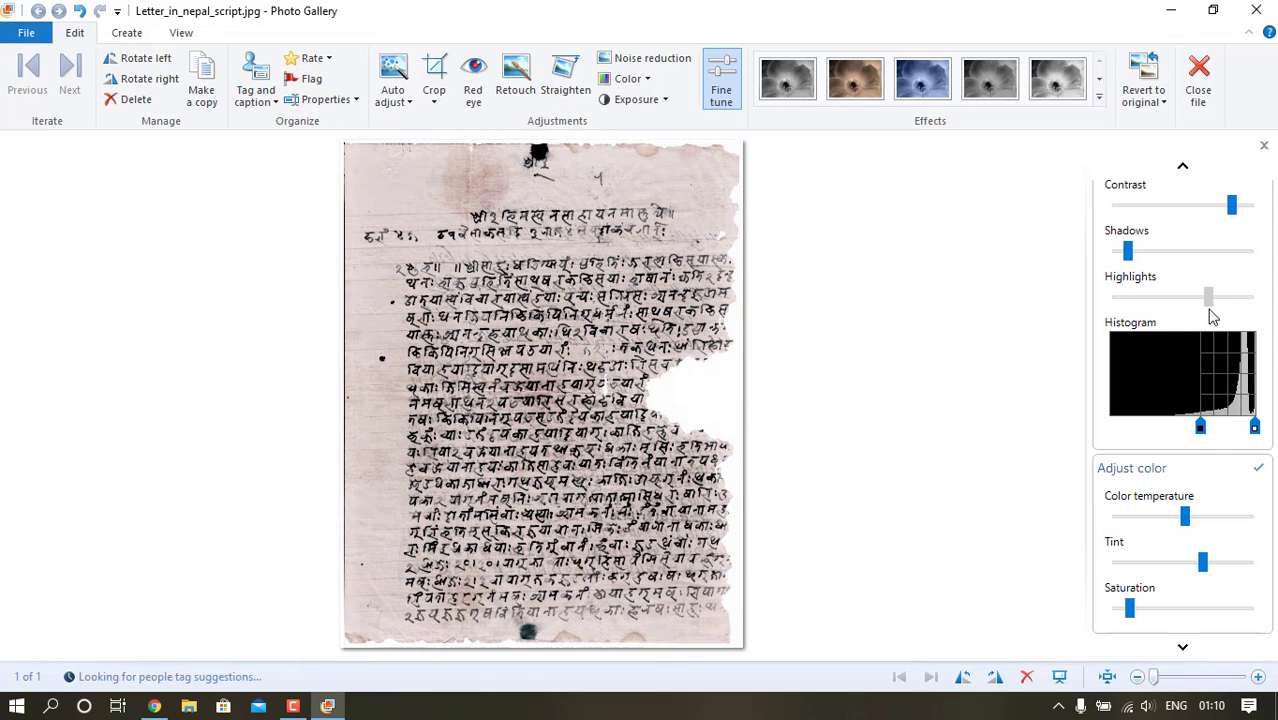
{"action": "left_click_drag", "start_coordinate": [1200, 427], "coordinate": [1110, 428]}
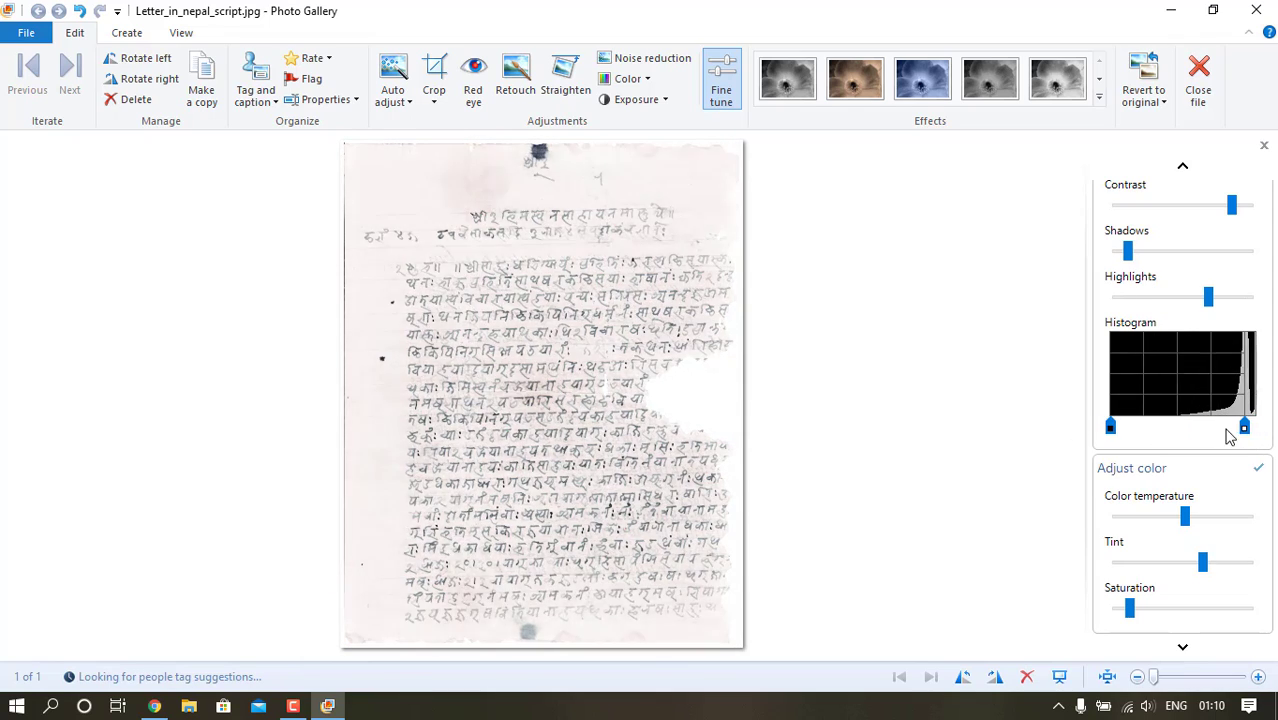
{"action": "left_click_drag", "start_coordinate": [1244, 432], "coordinate": [1254, 428]}
Drop shadows and contrast to minimum, raise the black point for bold ink, and save.
{"action": "mouse_move", "coordinate": [1128, 251]}
{"action": "left_mouse_down"}
{"action": "mouse_move", "coordinate": [1163, 251]}
{"action": "mouse_move", "coordinate": [1116, 252]}
{"action": "left_mouse_up"}
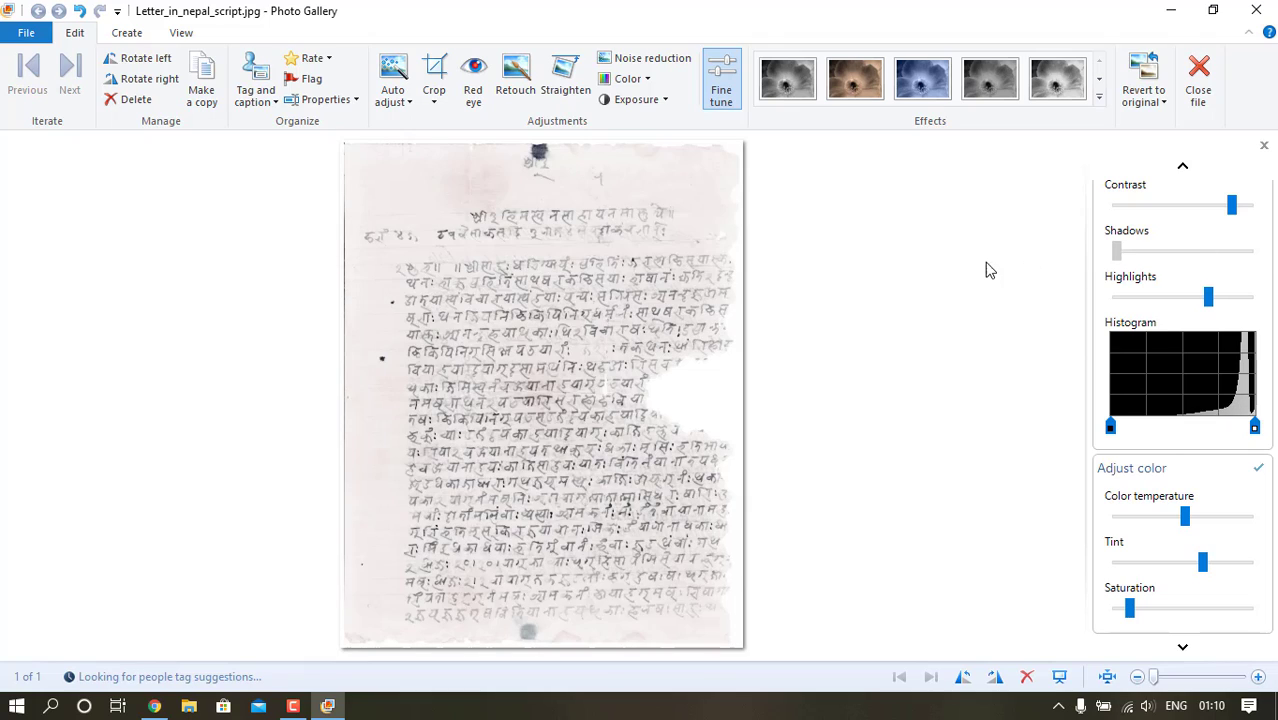
{"action": "left_click_drag", "start_coordinate": [1230, 206], "coordinate": [1116, 207]}
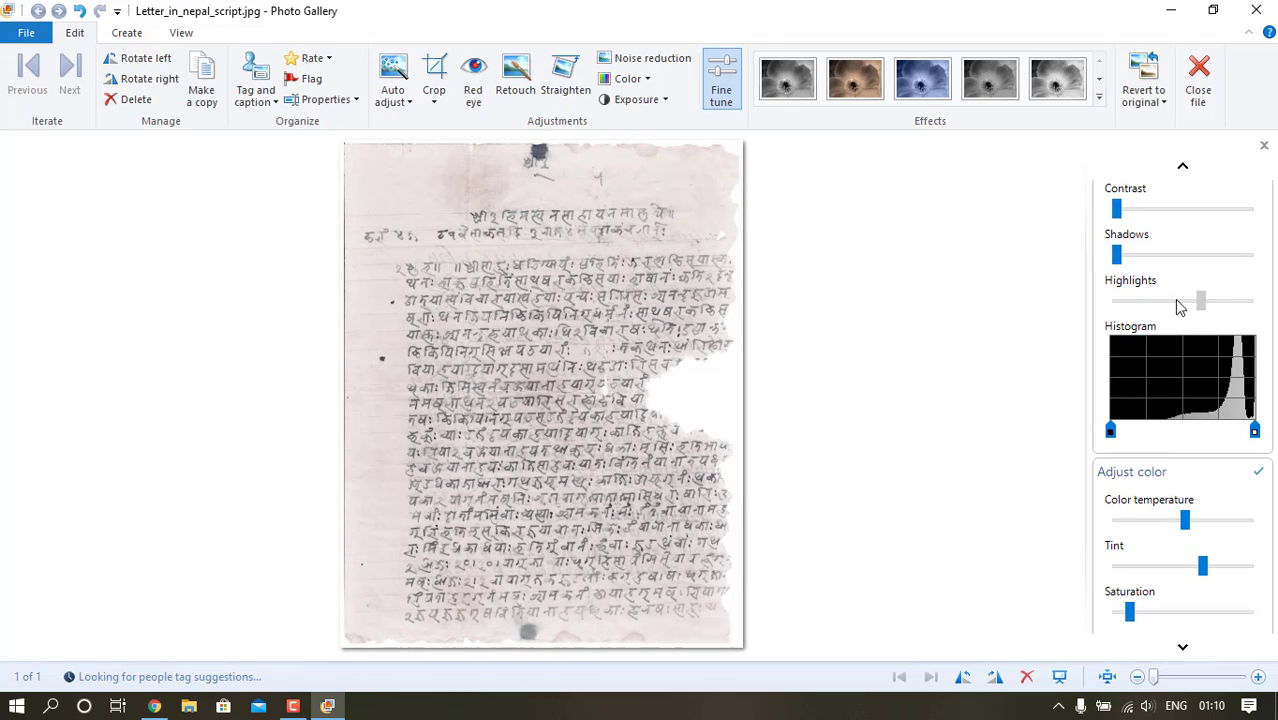
{"action": "mouse_move", "coordinate": [1208, 298]}
{"action": "left_mouse_down"}
{"action": "mouse_move", "coordinate": [1110, 302]}
{"action": "mouse_move", "coordinate": [1221, 322]}
{"action": "mouse_move", "coordinate": [1208, 322]}
{"action": "left_mouse_up"}
{"action": "scroll", "coordinate": [1183, 188], "scroll_direction": "up", "scroll_amount": 2}
{"action": "left_click_drag", "start_coordinate": [1207, 246], "coordinate": [1233, 257]}
{"action": "mouse_move", "coordinate": [1110, 510]}
{"action": "left_mouse_down"}
{"action": "mouse_move", "coordinate": [1245, 513]}
{"action": "mouse_move", "coordinate": [1205, 512]}
{"action": "left_mouse_up"}
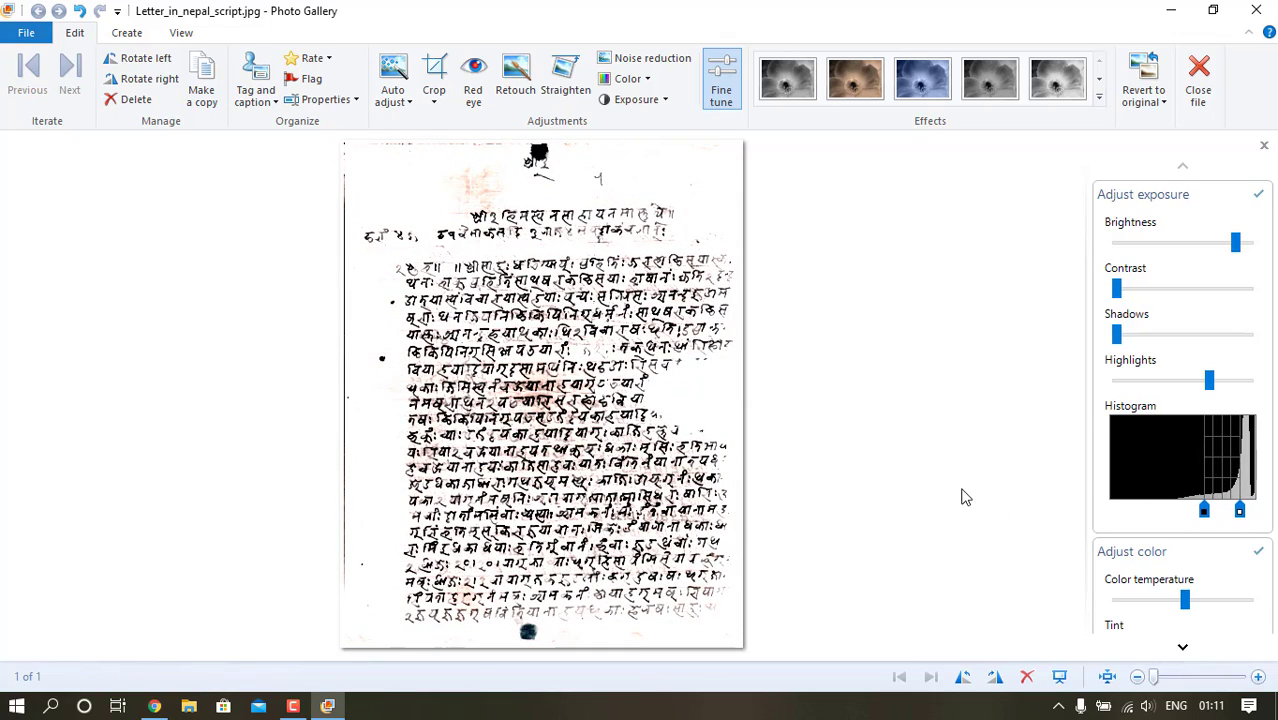
{"action": "key", "text": "Escape"}
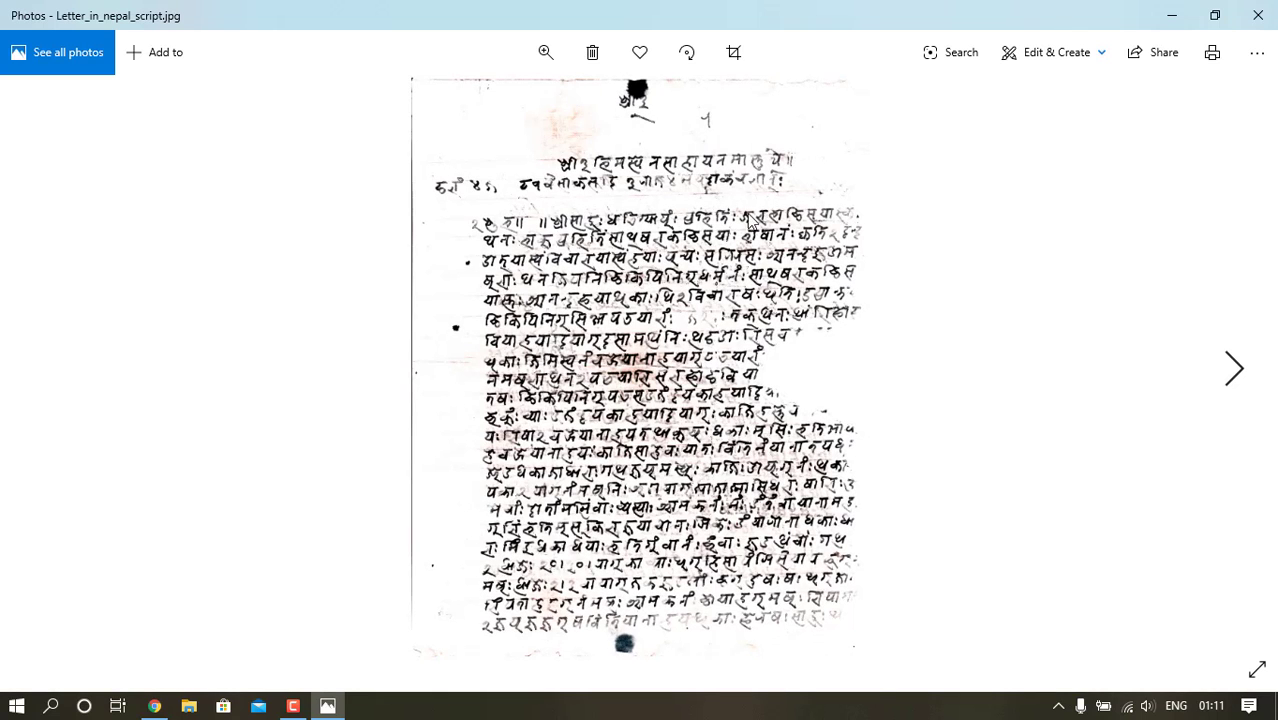
Reopen the letter scan in Photo Gallery from the desktop and switch to the library.
{"action": "left_click", "coordinate": [1257, 14]}
{"action": "left_click", "coordinate": [1228, 110]}
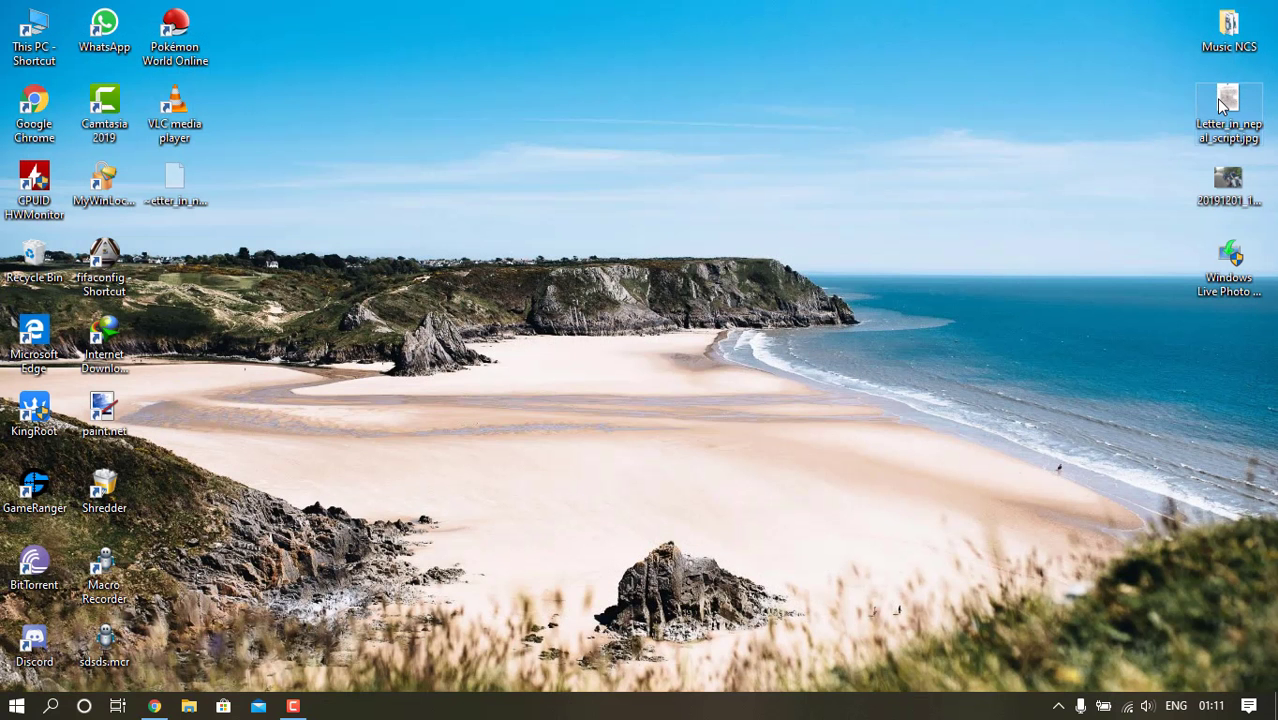
{"action": "right_click", "coordinate": [1228, 110]}
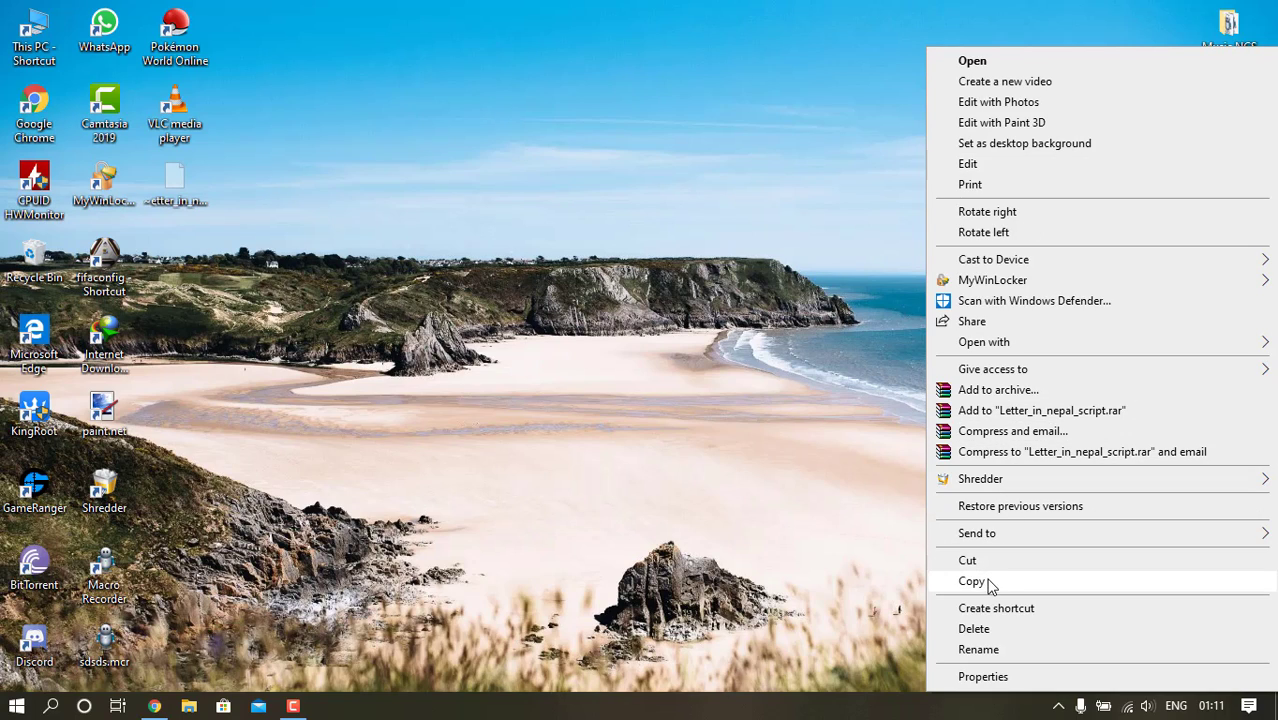
{"action": "mouse_move", "coordinate": [984, 342]}
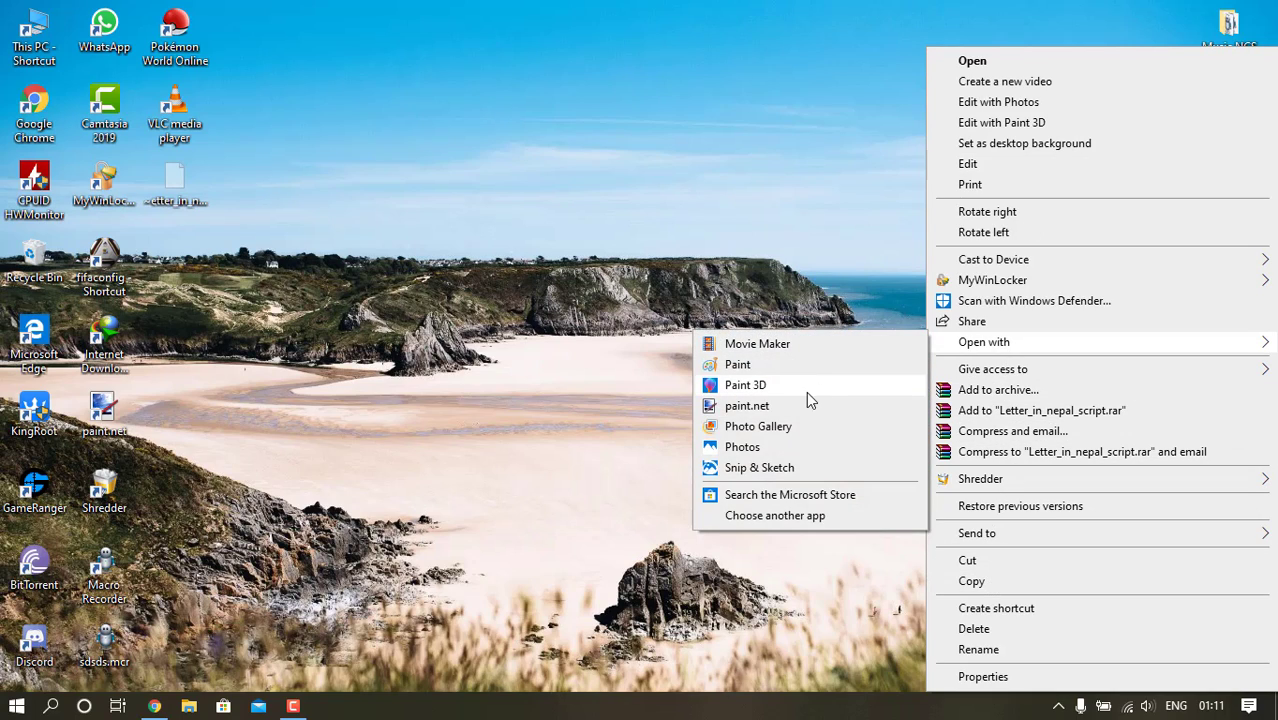
{"action": "left_click", "coordinate": [790, 427]}
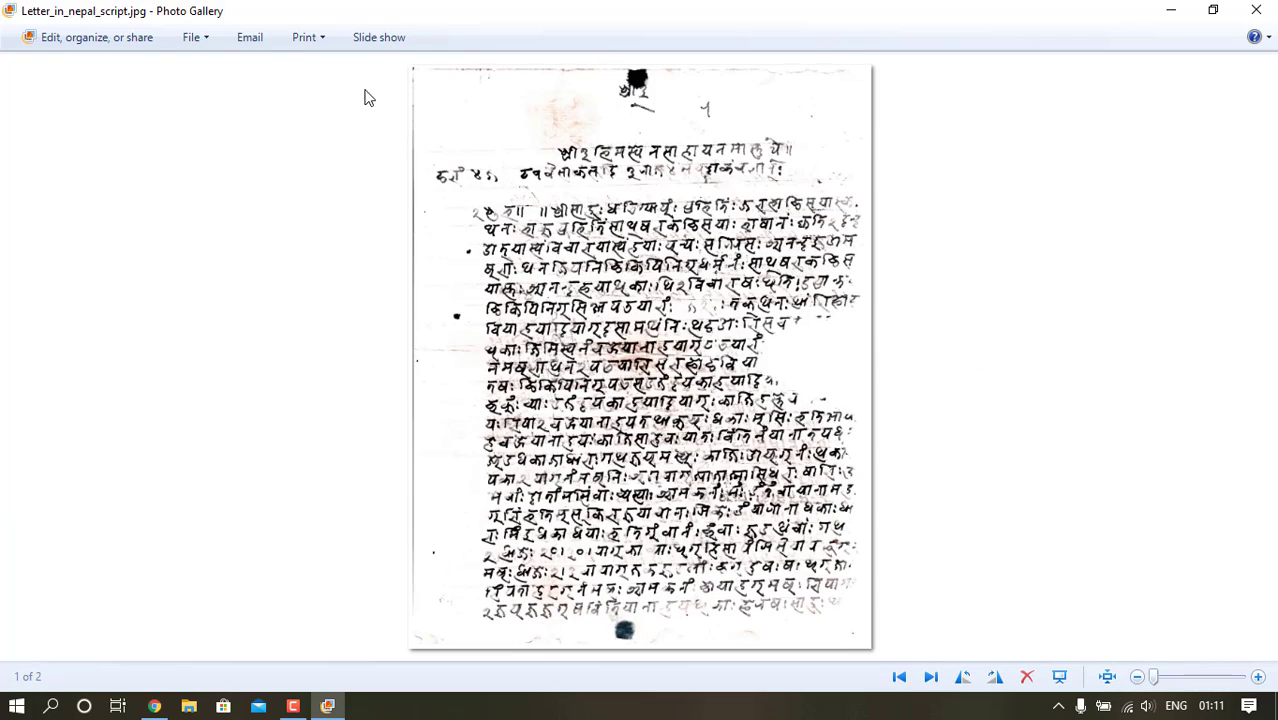
{"action": "left_click", "coordinate": [117, 39]}
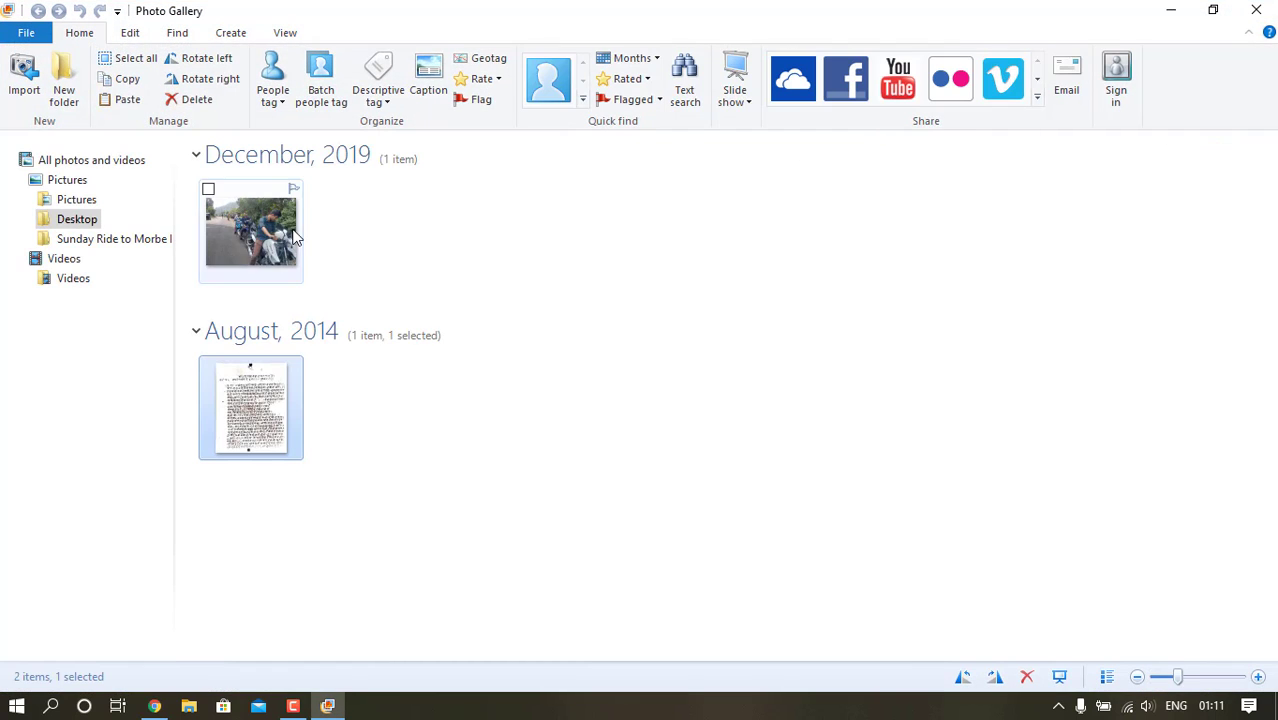
Revert the letter scan to its original version and confirm.
{"action": "double_click", "coordinate": [256, 386]}
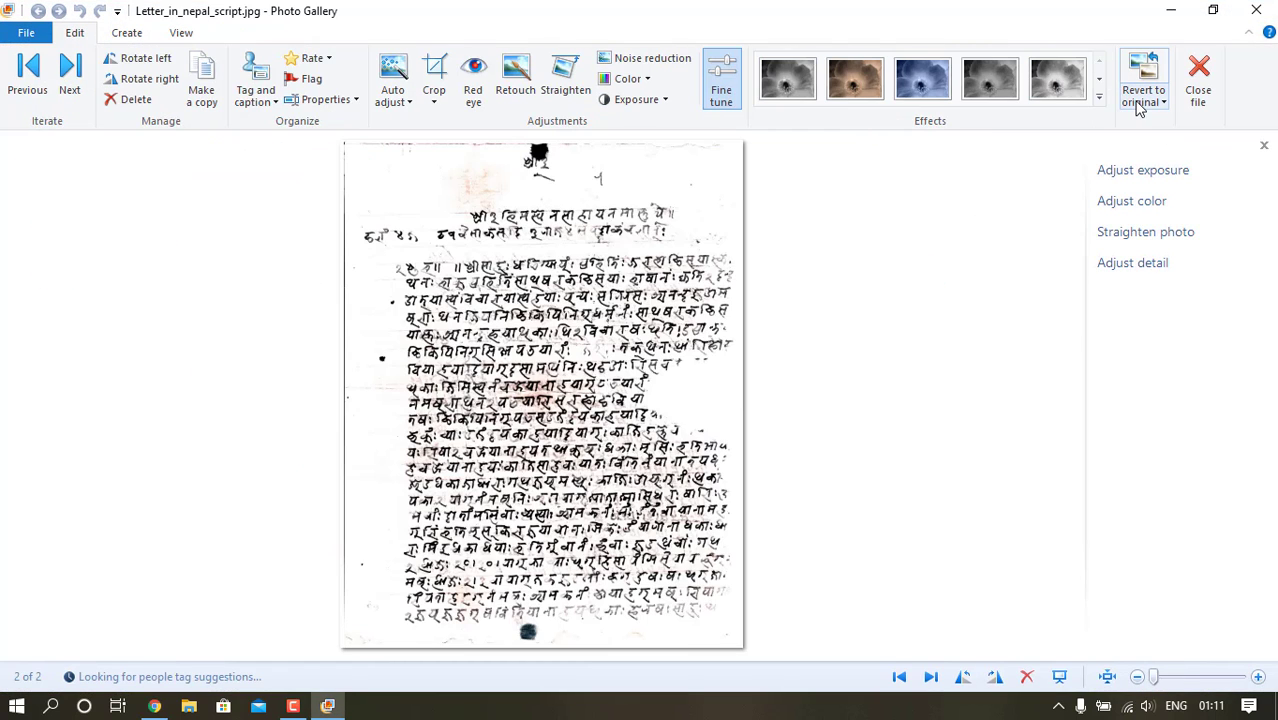
{"action": "left_click", "coordinate": [1143, 80]}
{"action": "left_click", "coordinate": [1193, 121]}
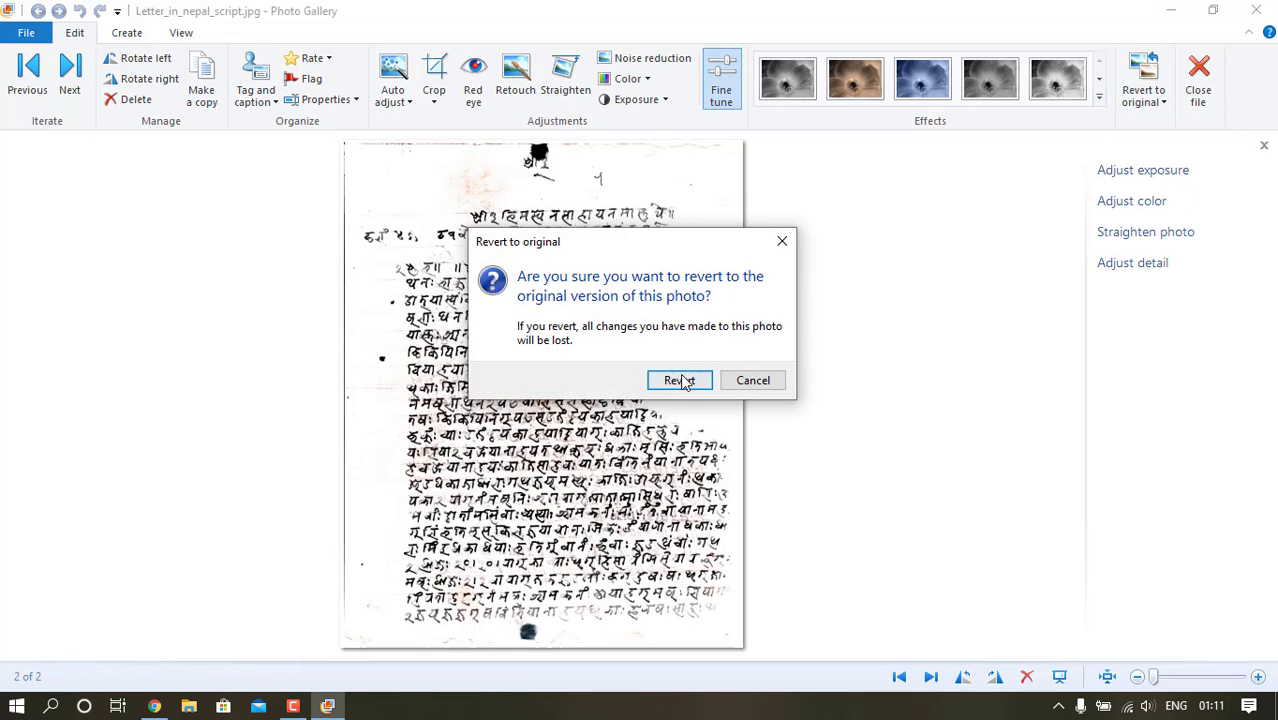
{"action": "left_click", "coordinate": [681, 377]}
Close Photo Gallery and refresh the desktop.
{"action": "left_click", "coordinate": [1256, 10]}
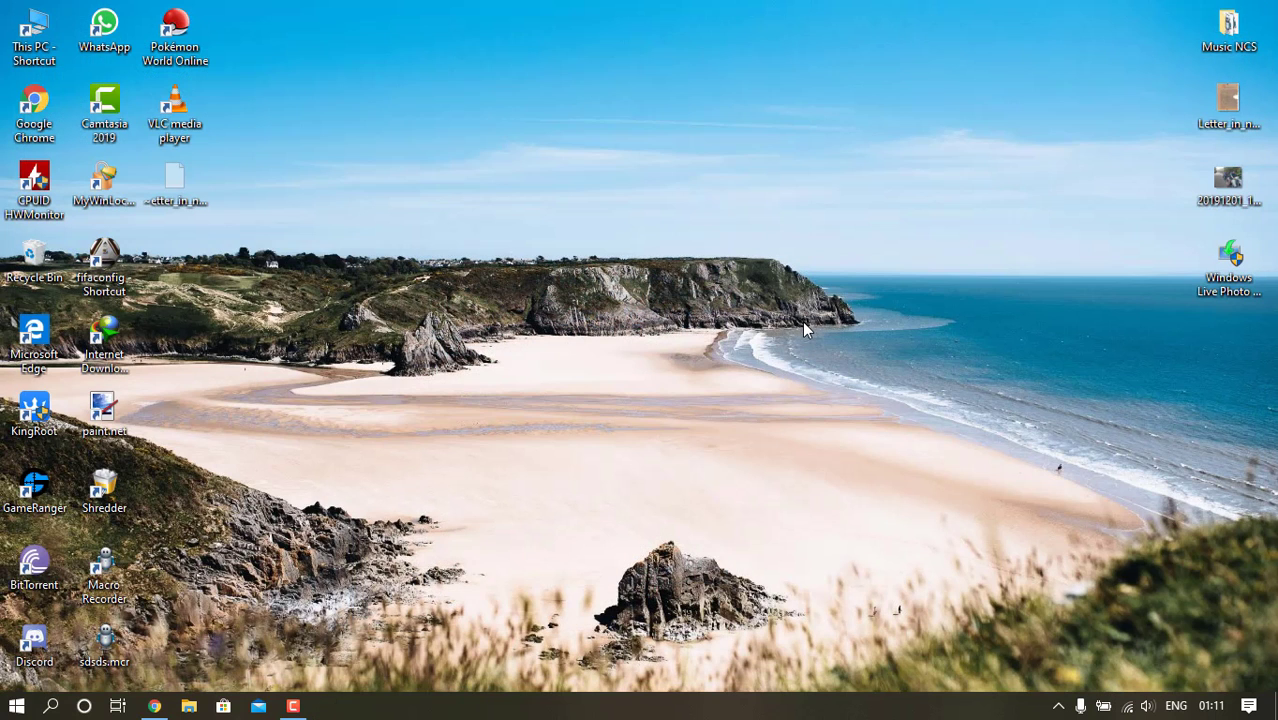
{"action": "right_click", "coordinate": [913, 186]}
{"action": "left_click", "coordinate": [1000, 228]}
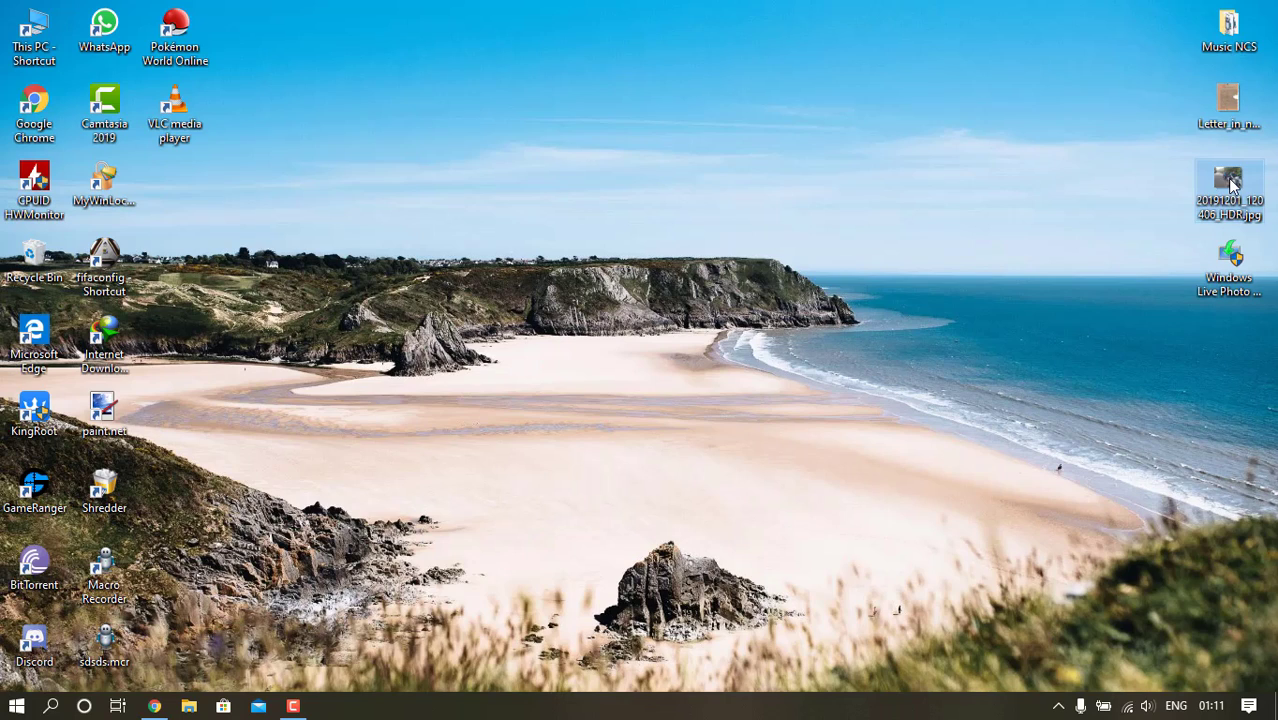
Open the December 2019 motorbike photo in Photo Gallery's Edit view with Adjust exposure showing.
{"action": "right_click", "coordinate": [1205, 186]}
{"action": "mouse_move", "coordinate": [979, 342]}
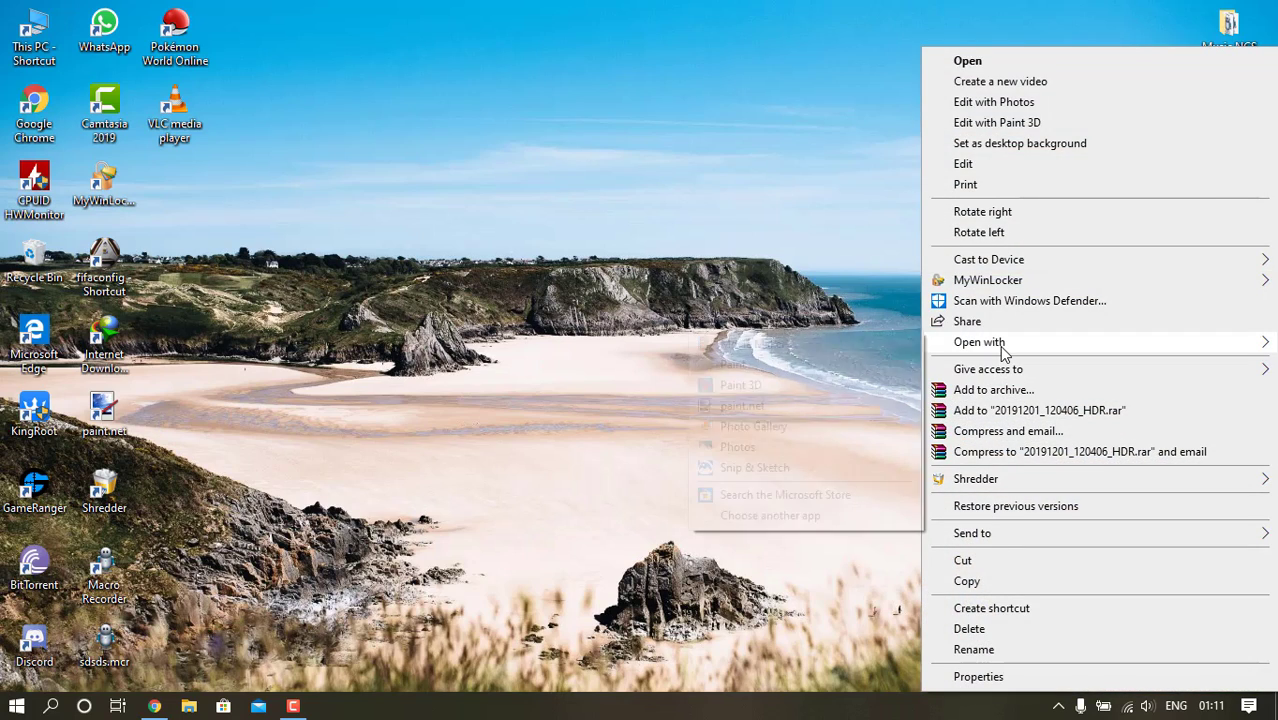
{"action": "left_click", "coordinate": [808, 428]}
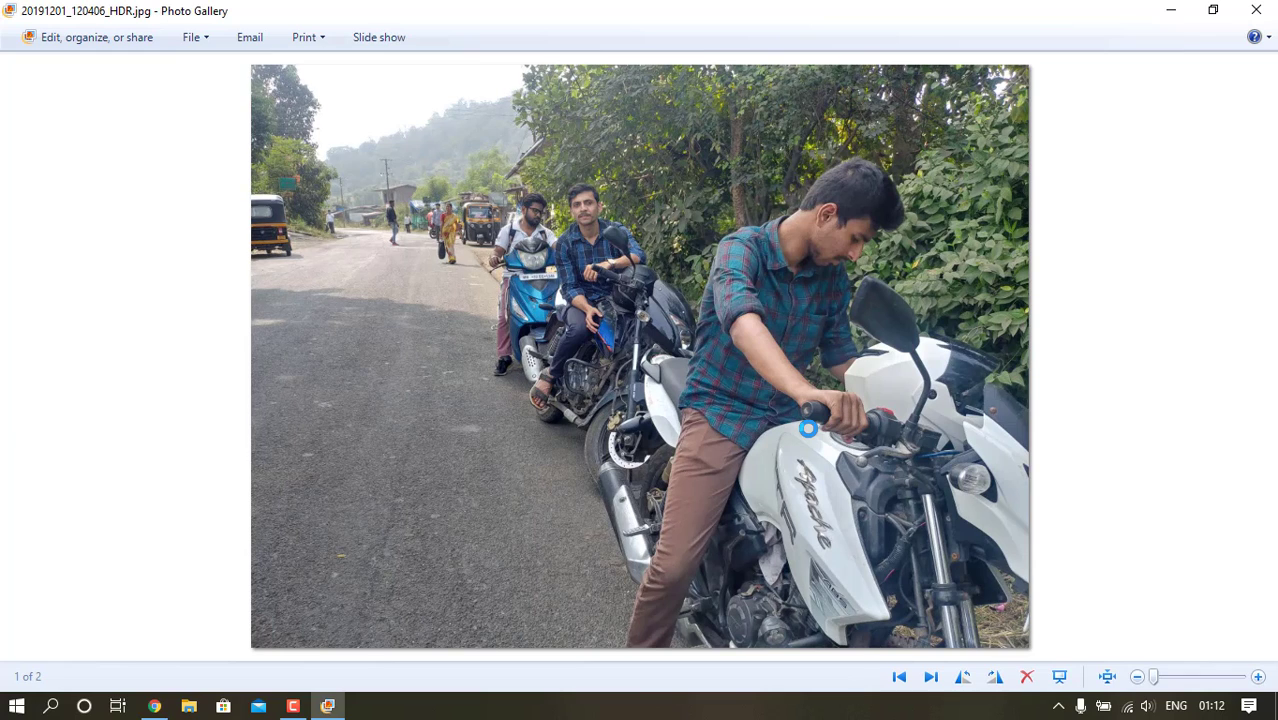
{"action": "left_click", "coordinate": [86, 40]}
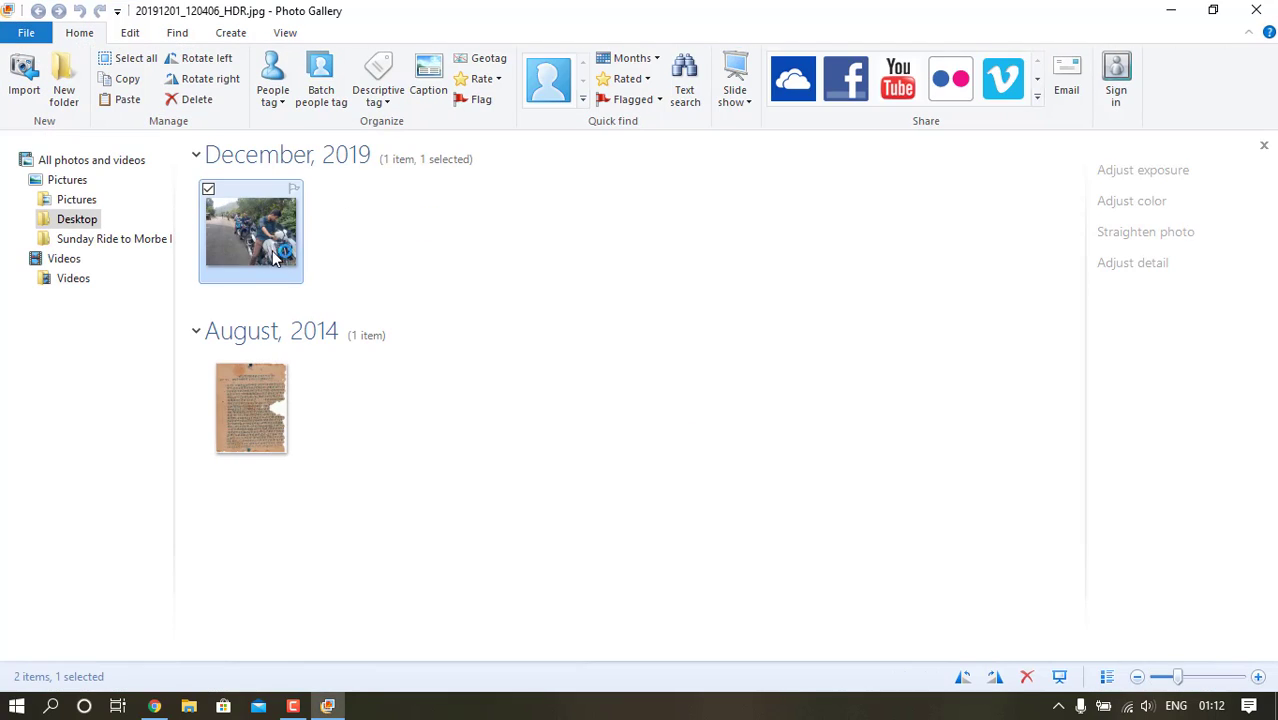
{"action": "double_click", "coordinate": [276, 256]}
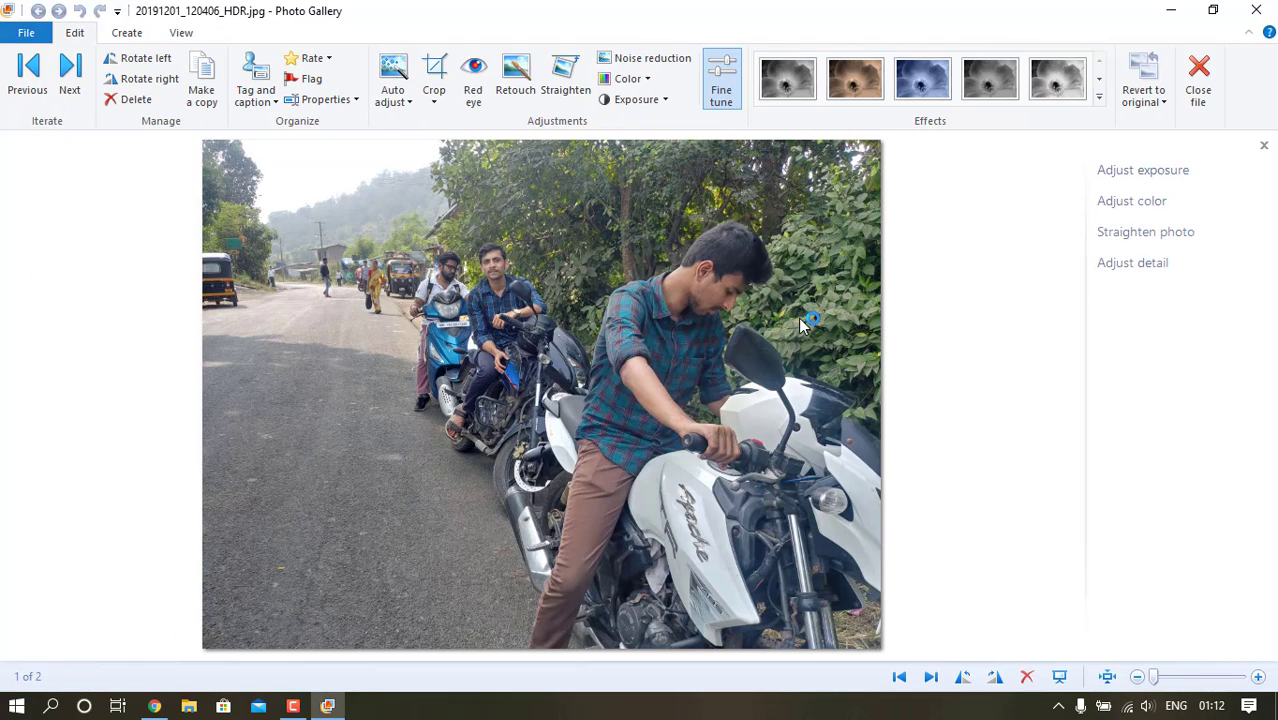
{"action": "left_click", "coordinate": [1140, 172]}
Brighten the motorbike photo, raise contrast, lift shadows and narrow the histogram range.
{"action": "mouse_move", "coordinate": [1183, 218]}
{"action": "left_mouse_down"}
{"action": "mouse_move", "coordinate": [1166, 232]}
{"action": "mouse_move", "coordinate": [1194, 220]}
{"action": "left_mouse_up"}
{"action": "left_click_drag", "start_coordinate": [1184, 264], "coordinate": [1224, 276]}
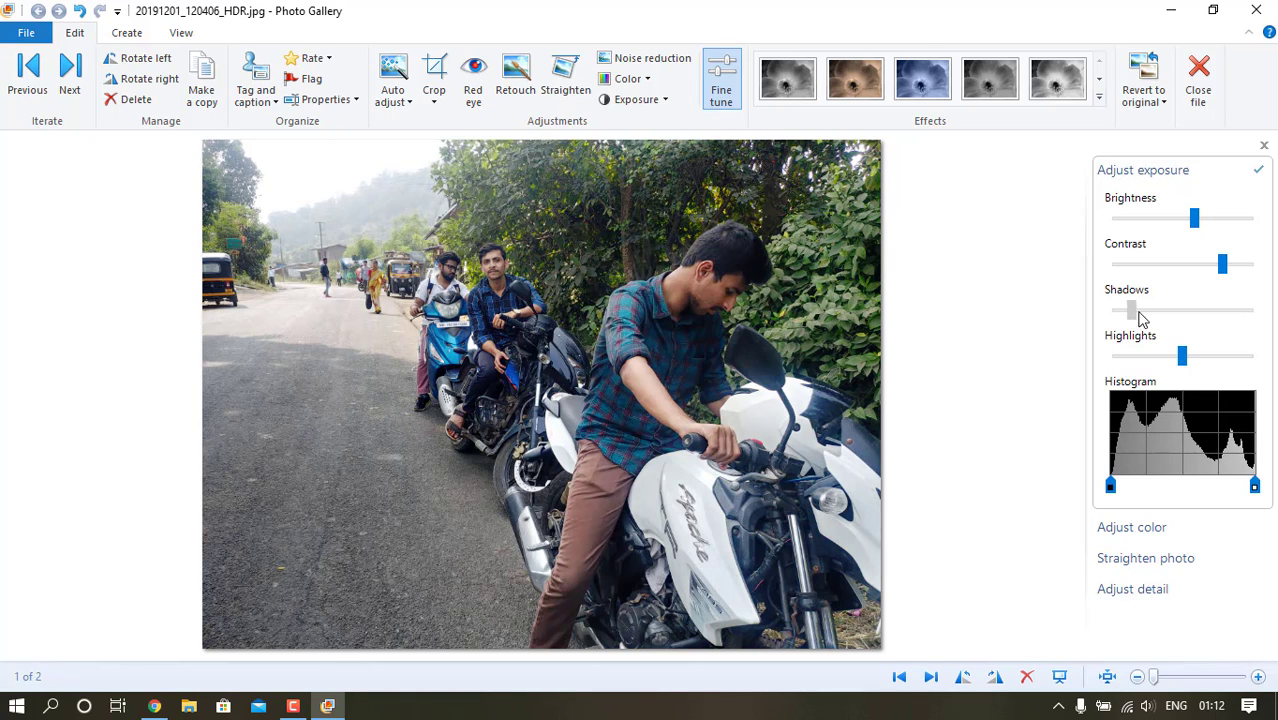
{"action": "mouse_move", "coordinate": [1133, 316]}
{"action": "left_mouse_down"}
{"action": "mouse_move", "coordinate": [1163, 320]}
{"action": "mouse_move", "coordinate": [1141, 320]}
{"action": "left_mouse_up"}
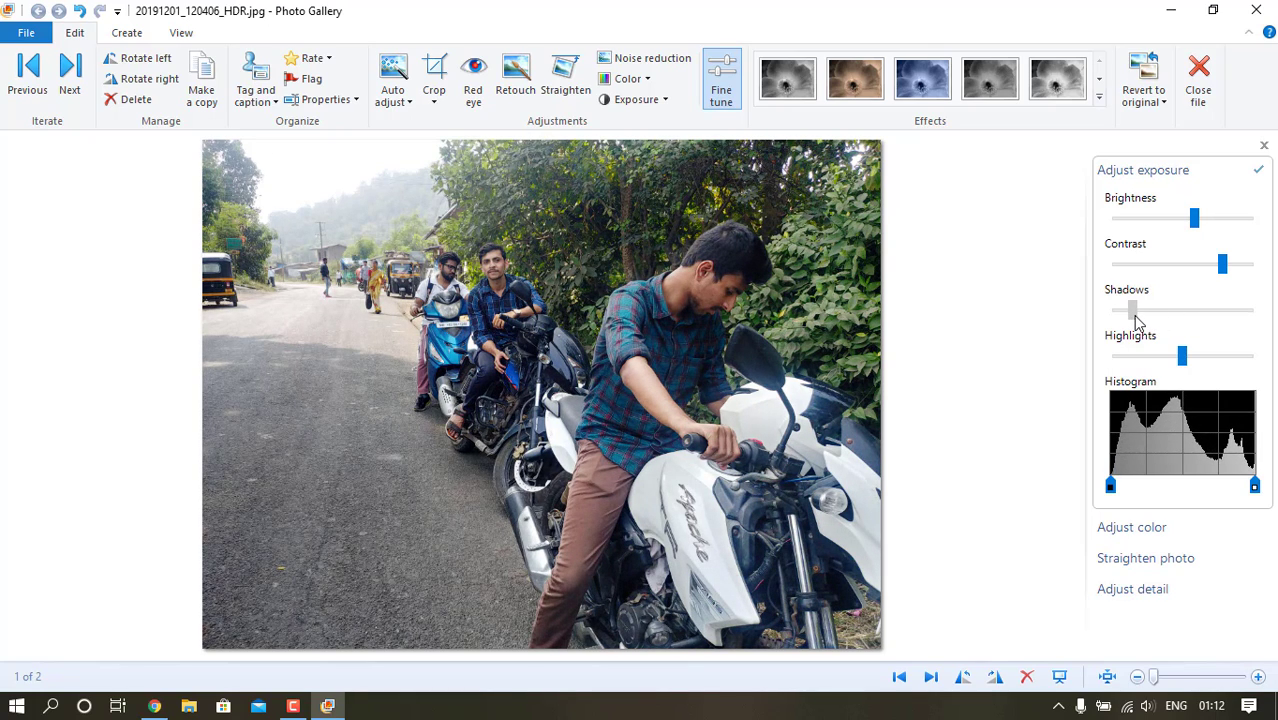
{"action": "mouse_move", "coordinate": [1182, 358]}
{"action": "left_mouse_down"}
{"action": "mouse_move", "coordinate": [1212, 358]}
{"action": "mouse_move", "coordinate": [1185, 358]}
{"action": "left_mouse_up"}
{"action": "mouse_move", "coordinate": [1116, 487]}
{"action": "left_mouse_down"}
{"action": "mouse_move", "coordinate": [1143, 487]}
{"action": "mouse_move", "coordinate": [1110, 487]}
{"action": "left_mouse_up"}
{"action": "mouse_move", "coordinate": [1254, 487]}
{"action": "left_mouse_down"}
{"action": "mouse_move", "coordinate": [1213, 487]}
{"action": "mouse_move", "coordinate": [1230, 487]}
{"action": "left_mouse_up"}
{"action": "left_click_drag", "start_coordinate": [1202, 358], "coordinate": [1200, 357]}
{"action": "left_click_drag", "start_coordinate": [1155, 320], "coordinate": [1148, 312]}
Rebalance contrast and brightness, then deepen dark tones by raising the black point.
{"action": "mouse_move", "coordinate": [1192, 264]}
{"action": "left_mouse_down"}
{"action": "mouse_move", "coordinate": [1247, 264]}
{"action": "mouse_move", "coordinate": [1235, 264]}
{"action": "left_mouse_up"}
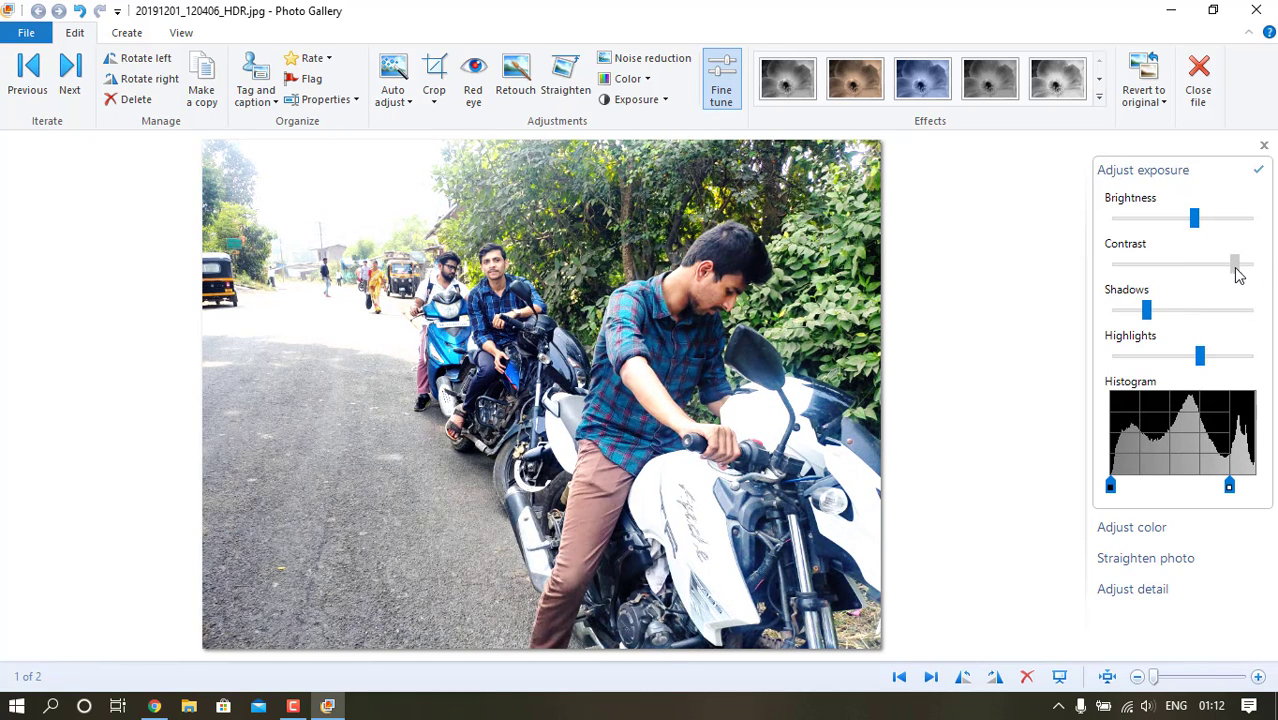
{"action": "mouse_move", "coordinate": [1194, 218]}
{"action": "left_mouse_down"}
{"action": "mouse_move", "coordinate": [1221, 220]}
{"action": "mouse_move", "coordinate": [1158, 218]}
{"action": "left_mouse_up"}
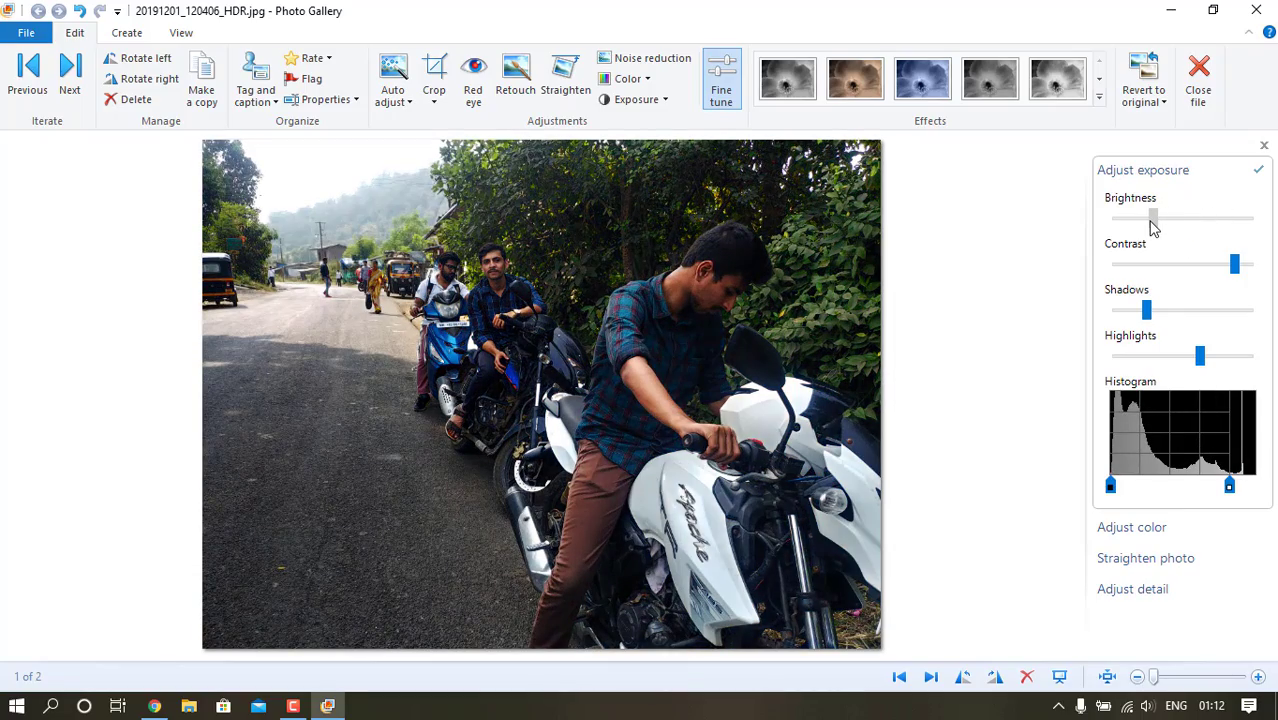
{"action": "left_click_drag", "start_coordinate": [1229, 266], "coordinate": [1171, 264]}
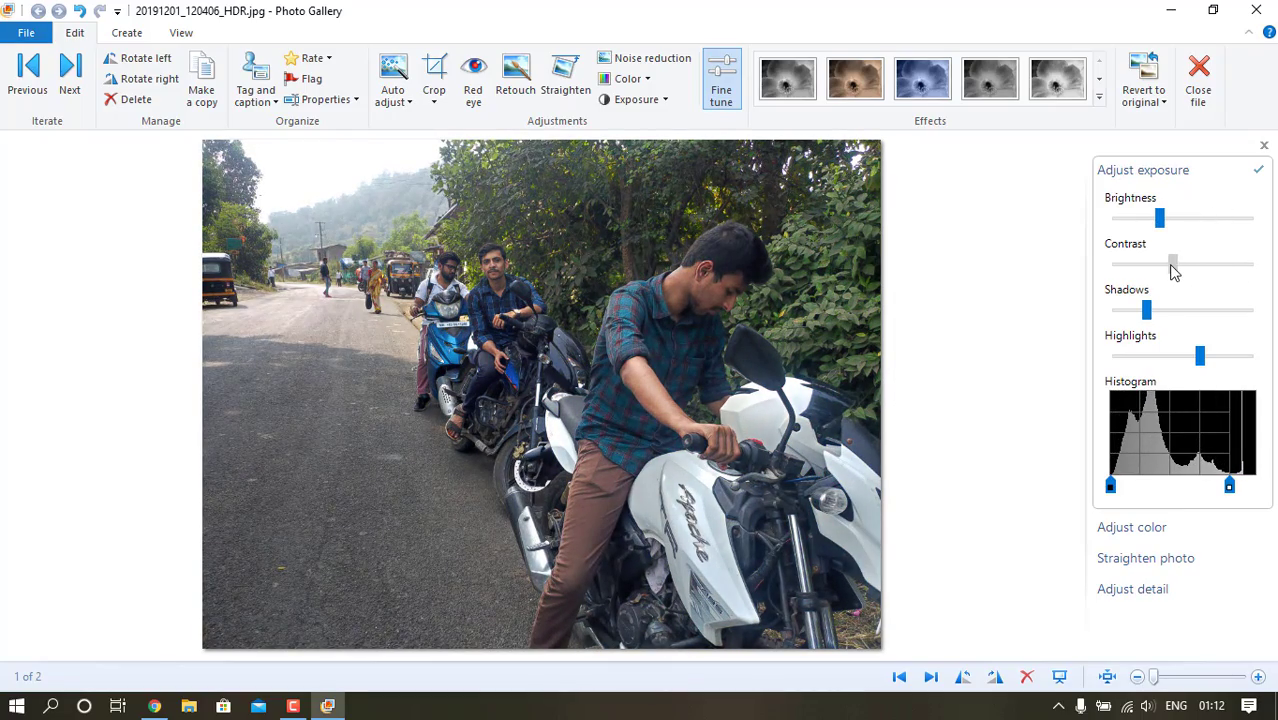
{"action": "mouse_move", "coordinate": [1160, 218]}
{"action": "left_mouse_down"}
{"action": "mouse_move", "coordinate": [1207, 220]}
{"action": "mouse_move", "coordinate": [1189, 220]}
{"action": "left_mouse_up"}
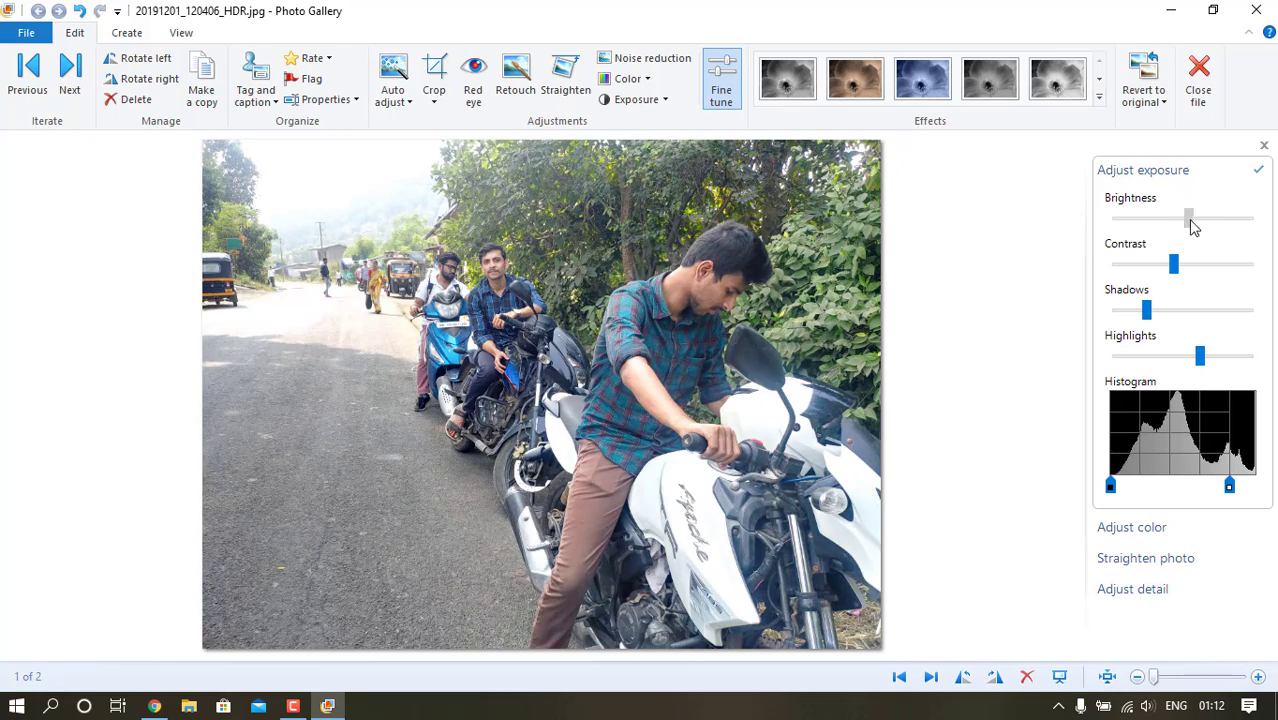
{"action": "mouse_move", "coordinate": [1195, 356]}
{"action": "left_mouse_down"}
{"action": "mouse_move", "coordinate": [1167, 356]}
{"action": "mouse_move", "coordinate": [1202, 356]}
{"action": "left_mouse_up"}
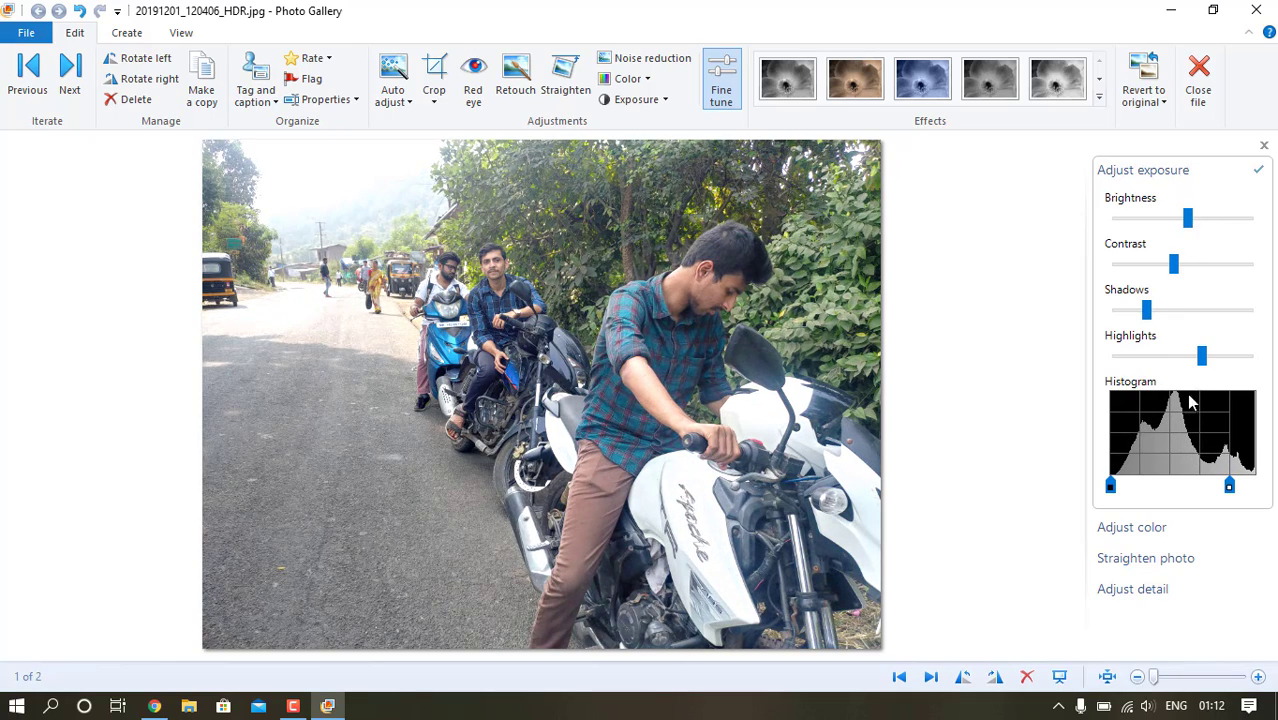
{"action": "left_click_drag", "start_coordinate": [1110, 486], "coordinate": [1143, 491]}
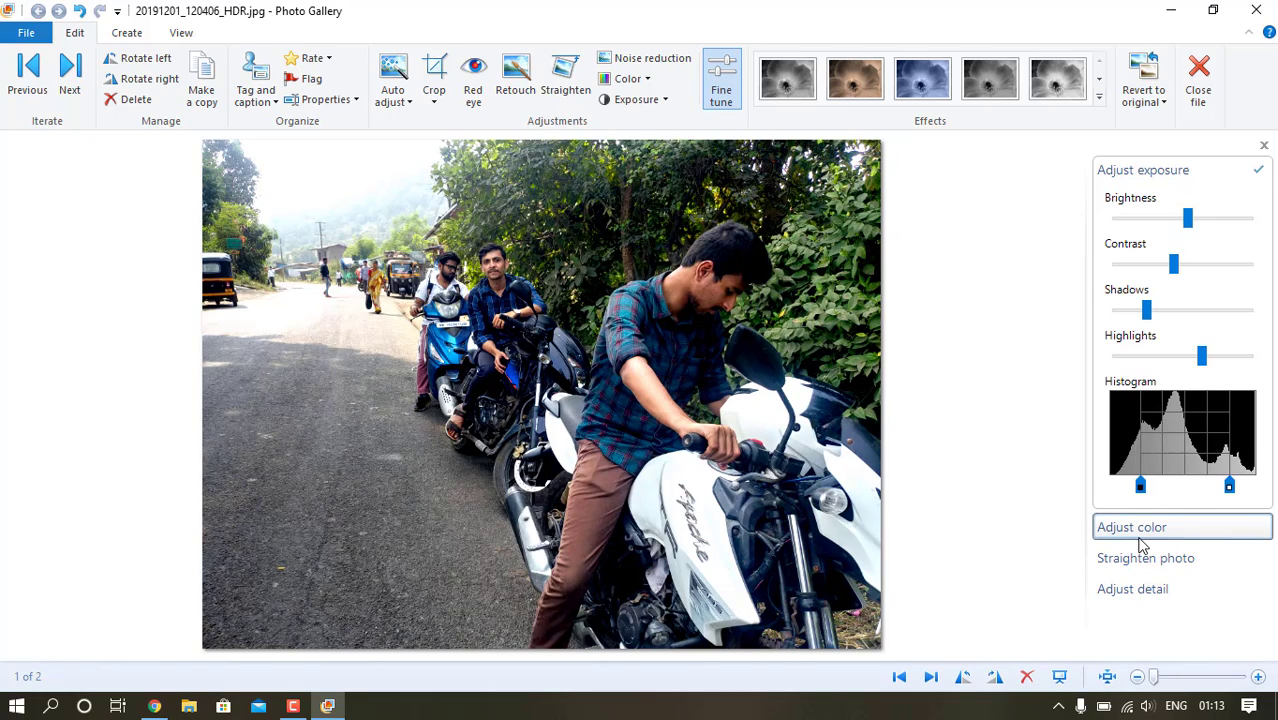
Warm the motorbike photo's colour temperature, strongly boost saturation and shift tint slightly.
{"action": "left_click", "coordinate": [1140, 527]}
{"action": "mouse_move", "coordinate": [1193, 527]}
{"action": "left_mouse_down"}
{"action": "mouse_move", "coordinate": [1227, 525]}
{"action": "mouse_move", "coordinate": [1206, 530]}
{"action": "mouse_move", "coordinate": [1200, 571]}
{"action": "mouse_move", "coordinate": [1147, 566]}
{"action": "mouse_move", "coordinate": [1166, 570]}
{"action": "left_mouse_up"}
{"action": "mouse_move", "coordinate": [1178, 620]}
{"action": "left_mouse_down"}
{"action": "mouse_move", "coordinate": [1155, 611]}
{"action": "mouse_move", "coordinate": [1226, 617]}
{"action": "left_mouse_up"}
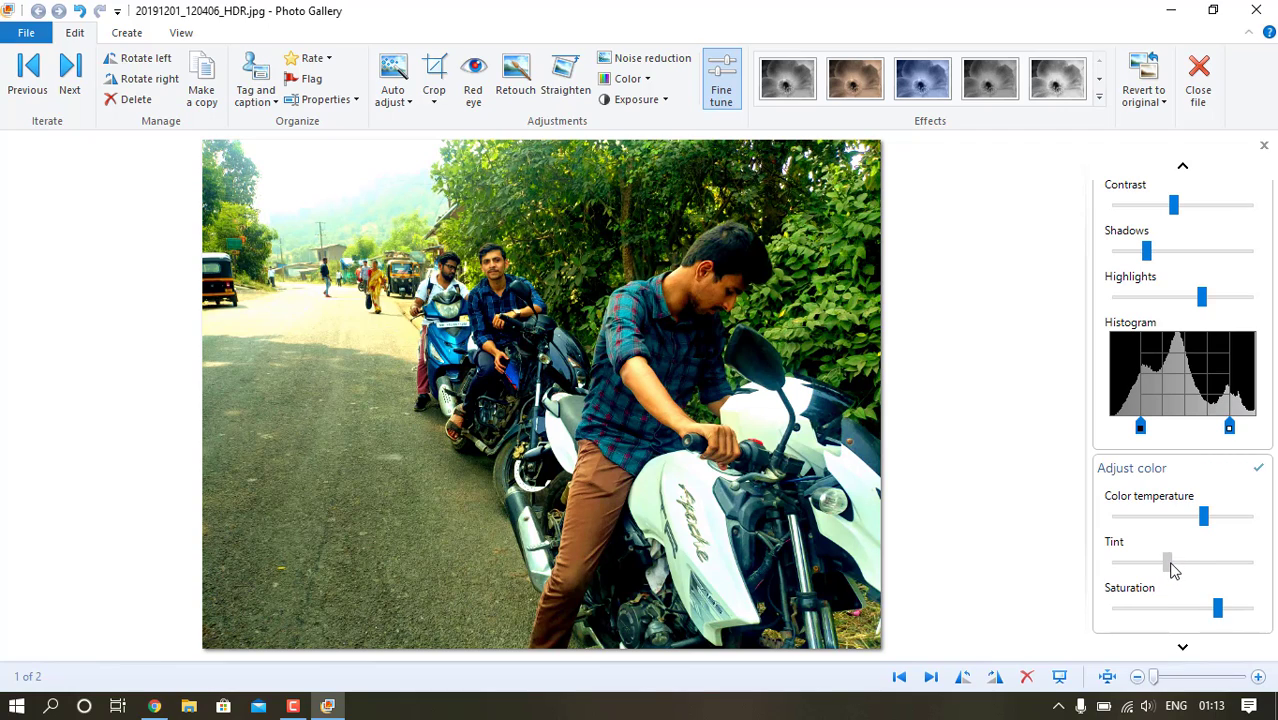
{"action": "mouse_move", "coordinate": [1174, 570]}
{"action": "left_mouse_down"}
{"action": "mouse_move", "coordinate": [1195, 562]}
{"action": "mouse_move", "coordinate": [1180, 567]}
{"action": "left_mouse_up"}
{"action": "mouse_move", "coordinate": [1208, 524]}
{"action": "left_mouse_down"}
{"action": "mouse_move", "coordinate": [1221, 518]}
{"action": "mouse_move", "coordinate": [1181, 518]}
{"action": "mouse_move", "coordinate": [1208, 528]}
{"action": "left_mouse_up"}
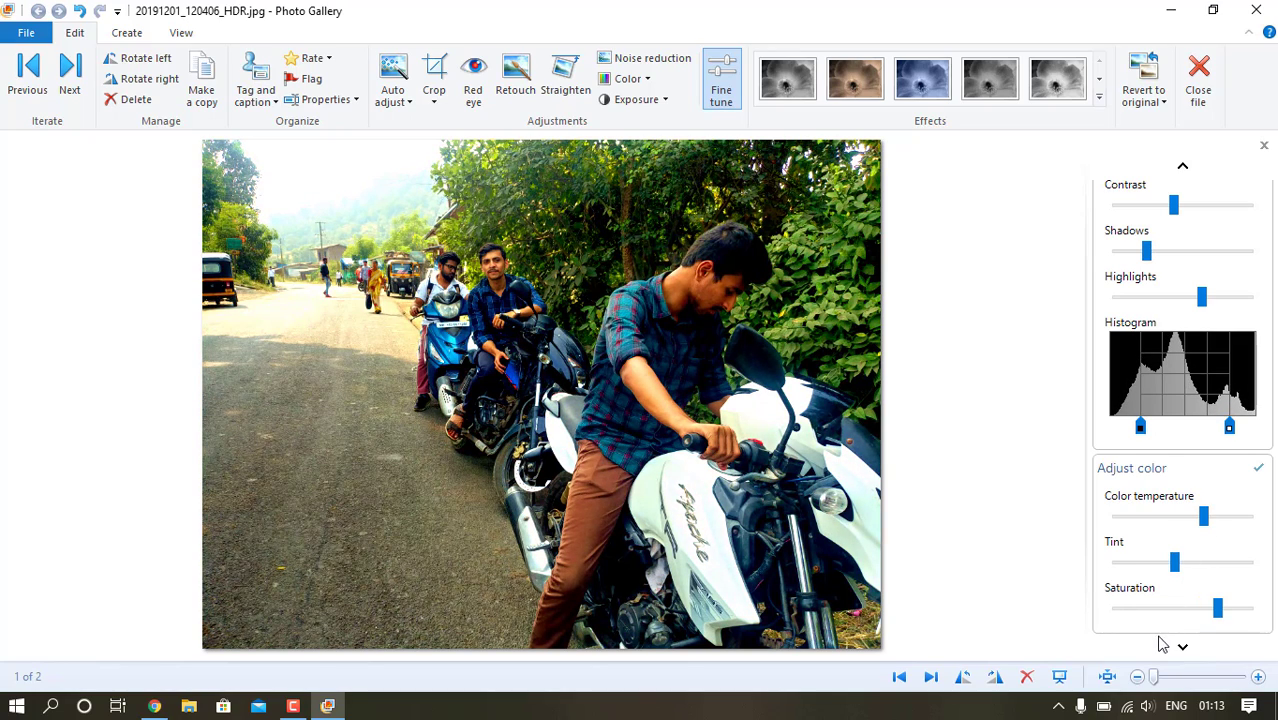
Apply a slight straighten to the motorbike photo.
{"action": "scroll", "coordinate": [1165, 640], "scroll_direction": "down", "scroll_amount": 2}
{"action": "left_click", "coordinate": [1180, 598]}
{"action": "mouse_move", "coordinate": [1182, 609]}
{"action": "left_mouse_down"}
{"action": "mouse_move", "coordinate": [1155, 617]}
{"action": "mouse_move", "coordinate": [1229, 622]}
{"action": "left_mouse_up"}
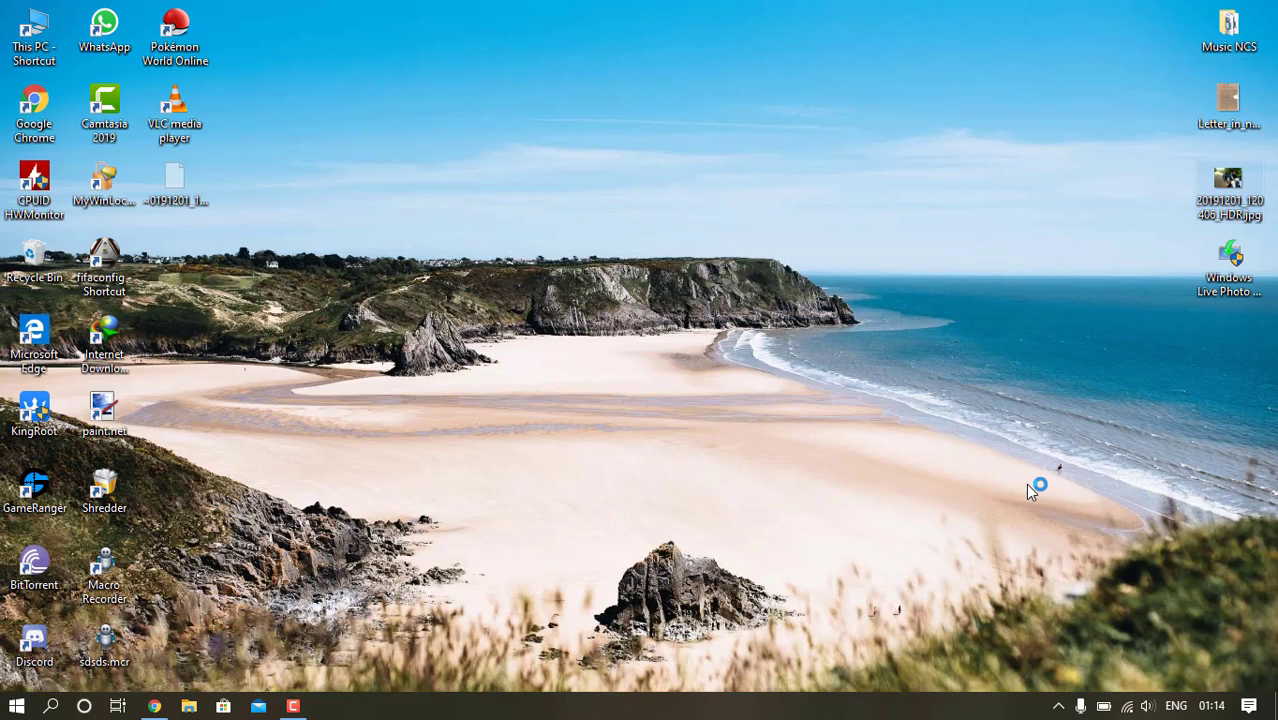
{"action": "right_click", "coordinate": [1206, 196]}
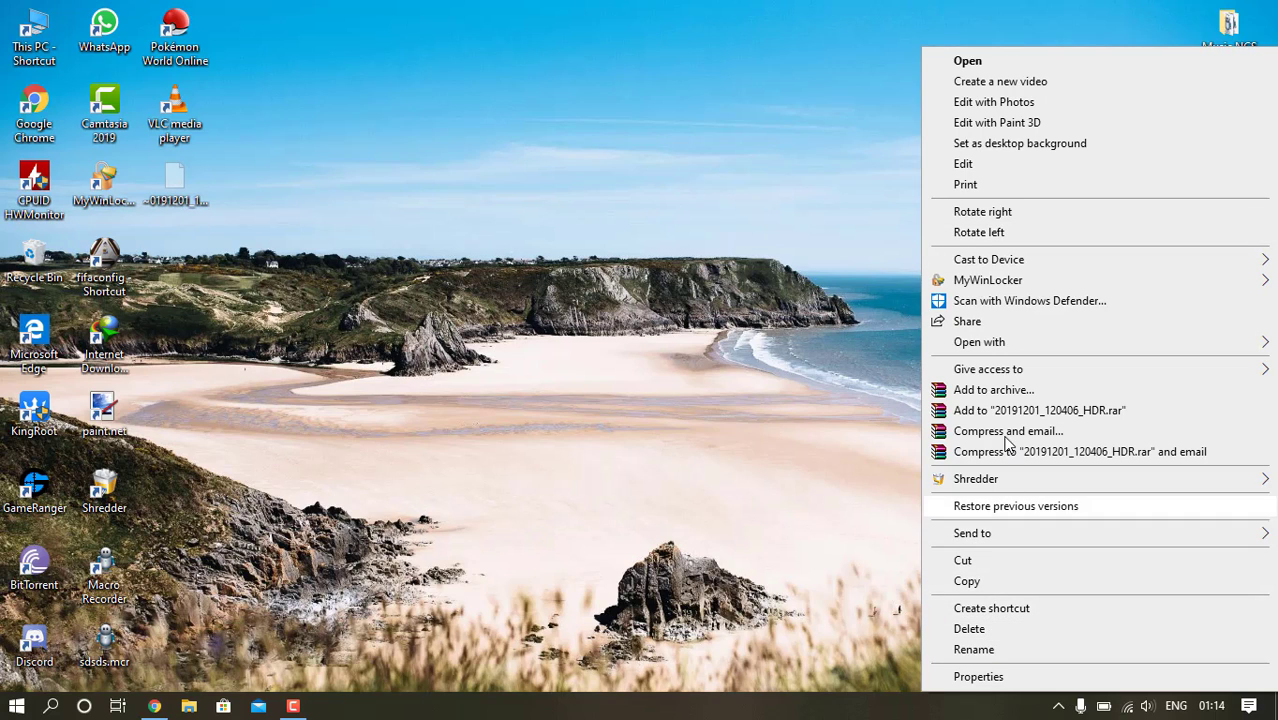
{"action": "left_click", "coordinate": [967, 60]}
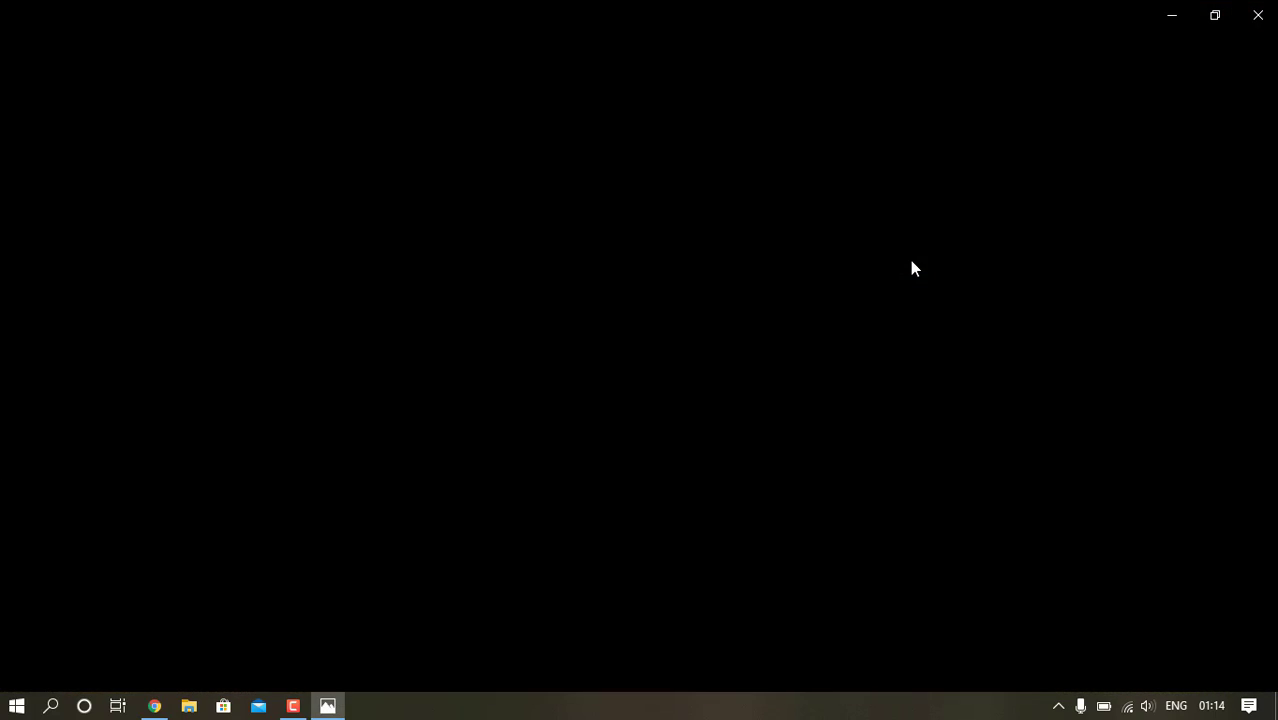
{"action": "scroll", "coordinate": [635, 304], "scroll_direction": "down", "scroll_amount": 1}
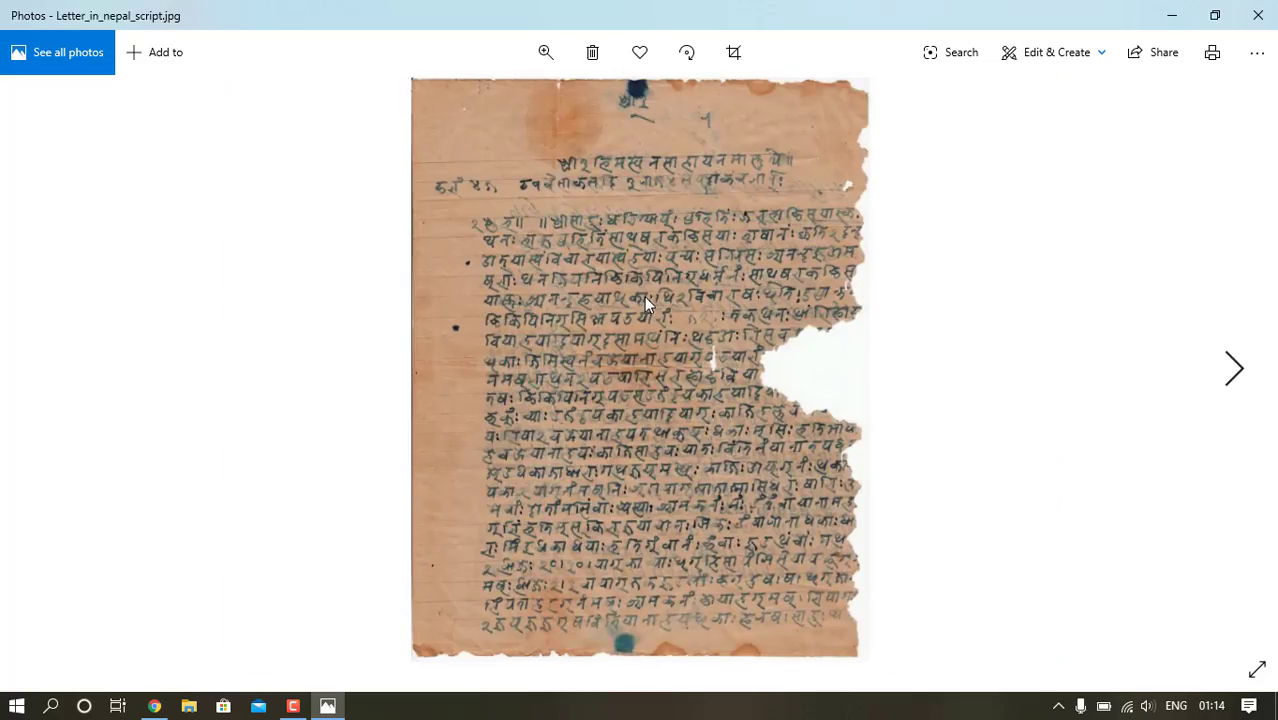
{"action": "scroll", "coordinate": [644, 296], "scroll_direction": "down", "scroll_amount": 1}
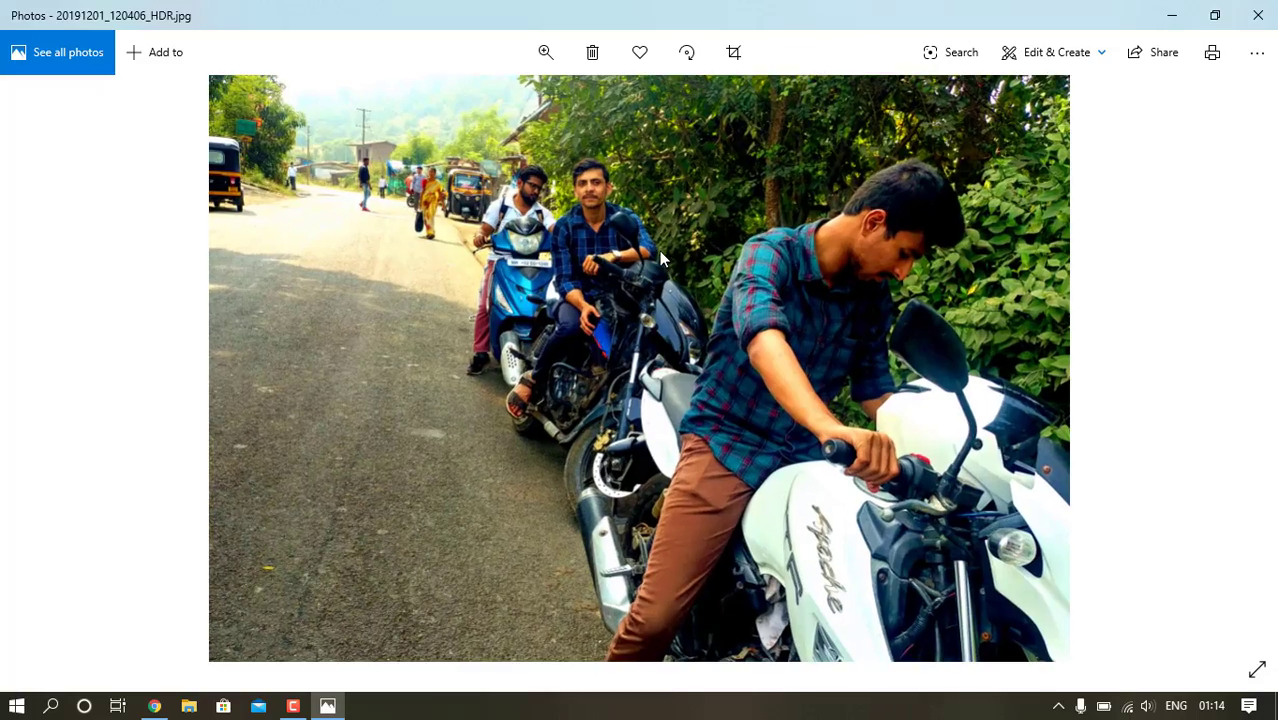
{"action": "scroll", "coordinate": [648, 201], "scroll_direction": "up", "scroll_amount": 2, "text": "ctrl"}
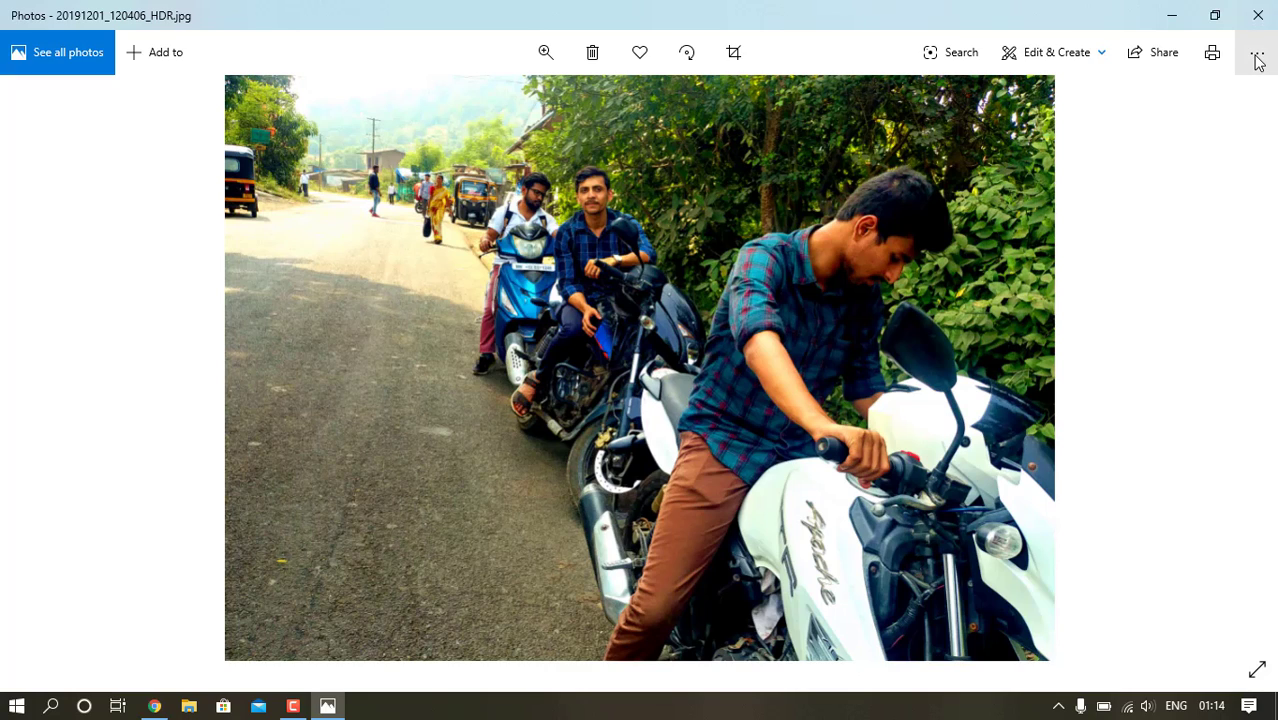
Reopen the HDR motorbike photo in Photo Gallery and revert it to original.
{"action": "left_click", "coordinate": [1255, 15]}
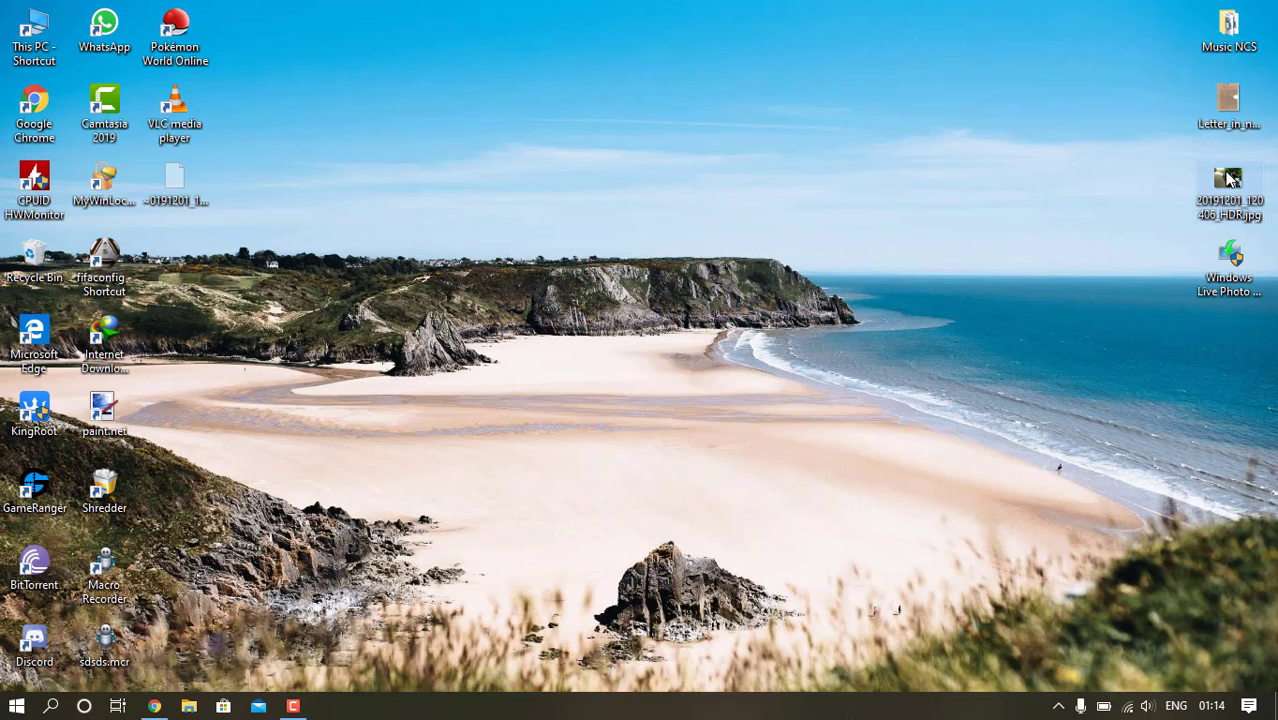
{"action": "right_click", "coordinate": [1229, 190]}
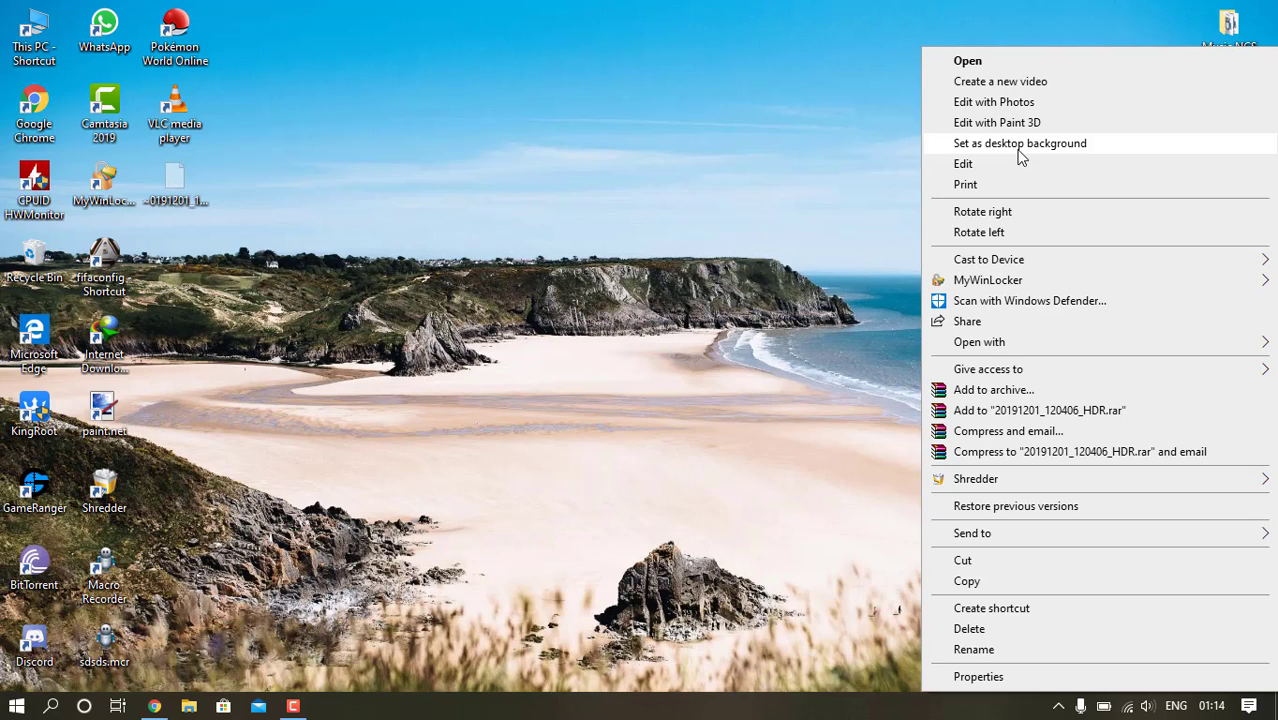
{"action": "mouse_move", "coordinate": [979, 342]}
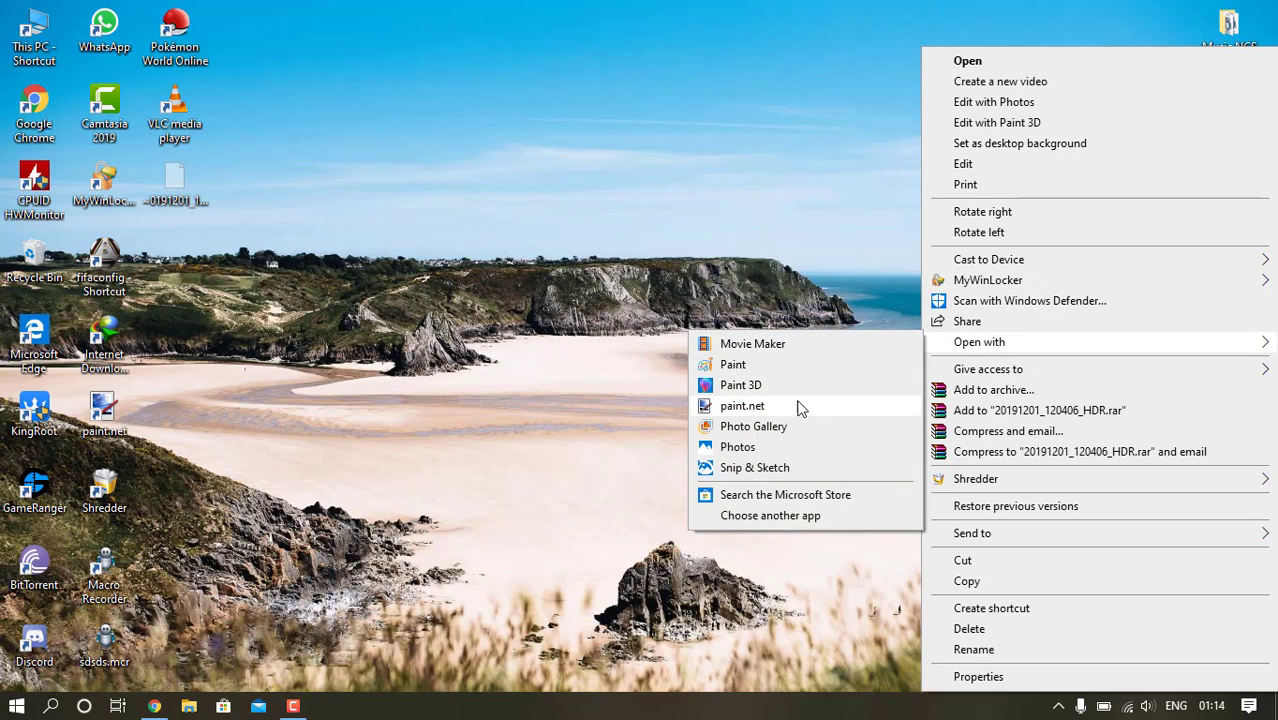
{"action": "left_click", "coordinate": [796, 430]}
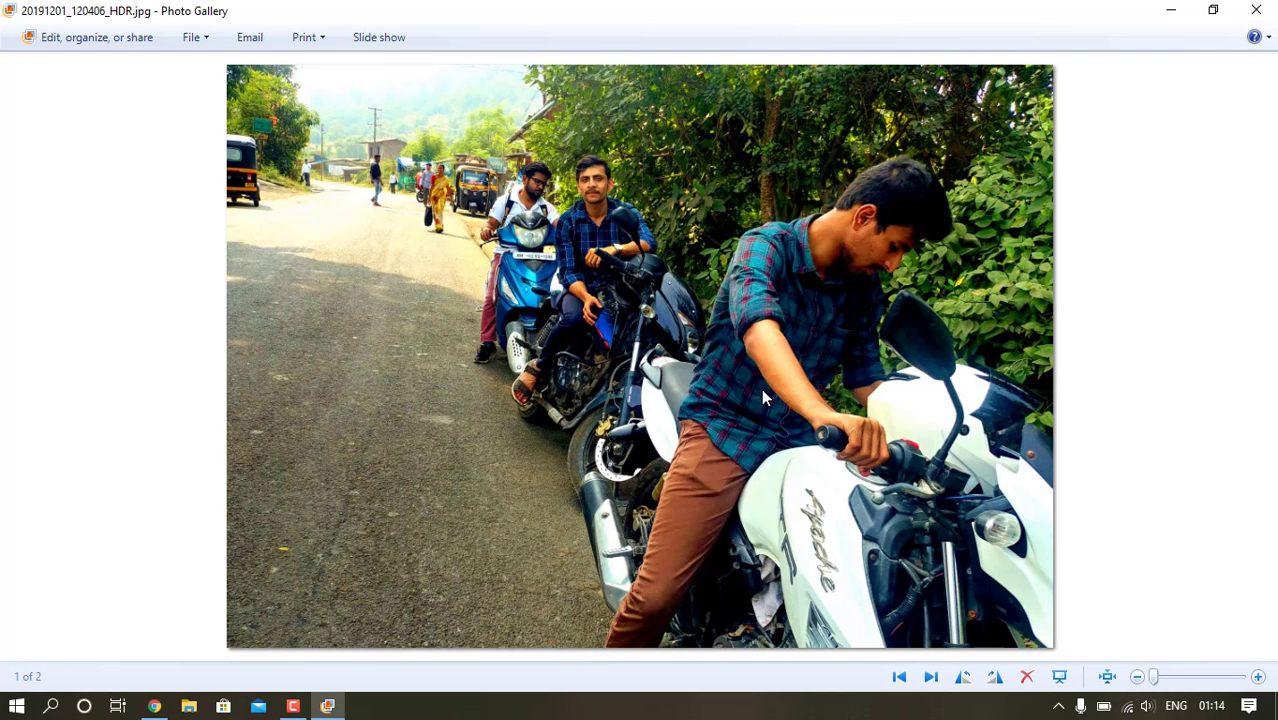
{"action": "left_click", "coordinate": [72, 40]}
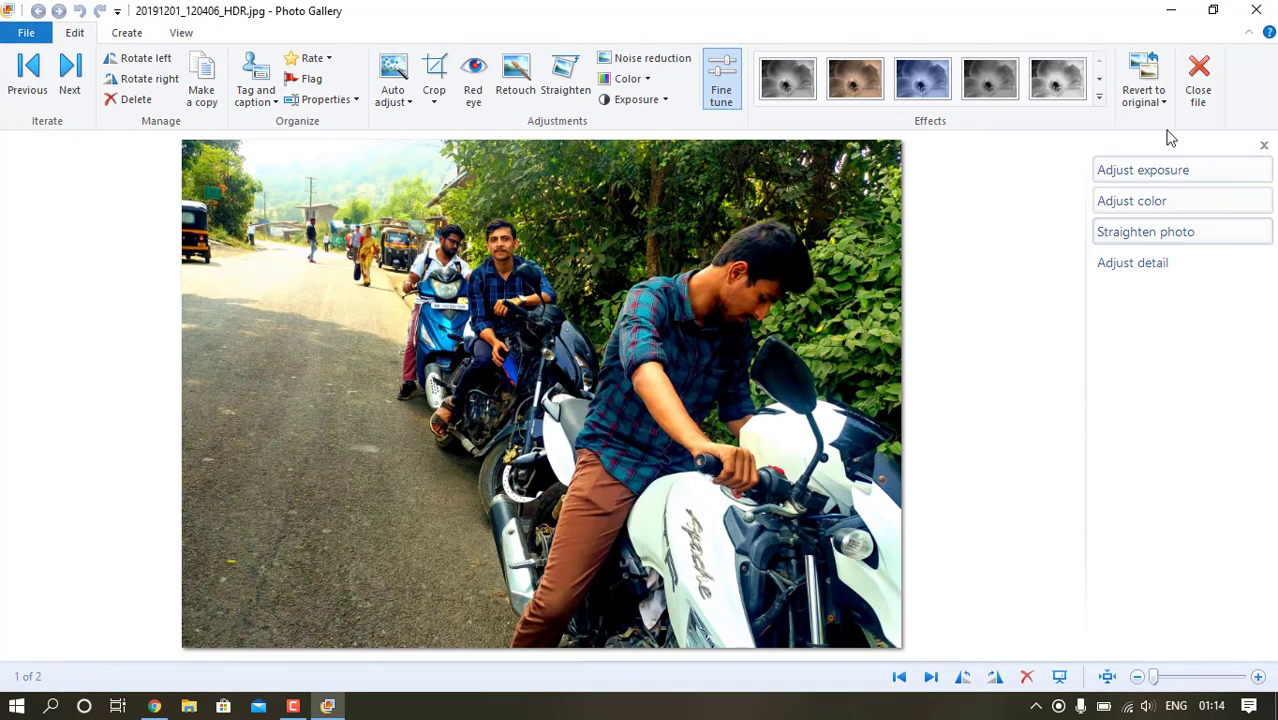
{"action": "left_click", "coordinate": [1143, 75]}
{"action": "left_click", "coordinate": [690, 380]}
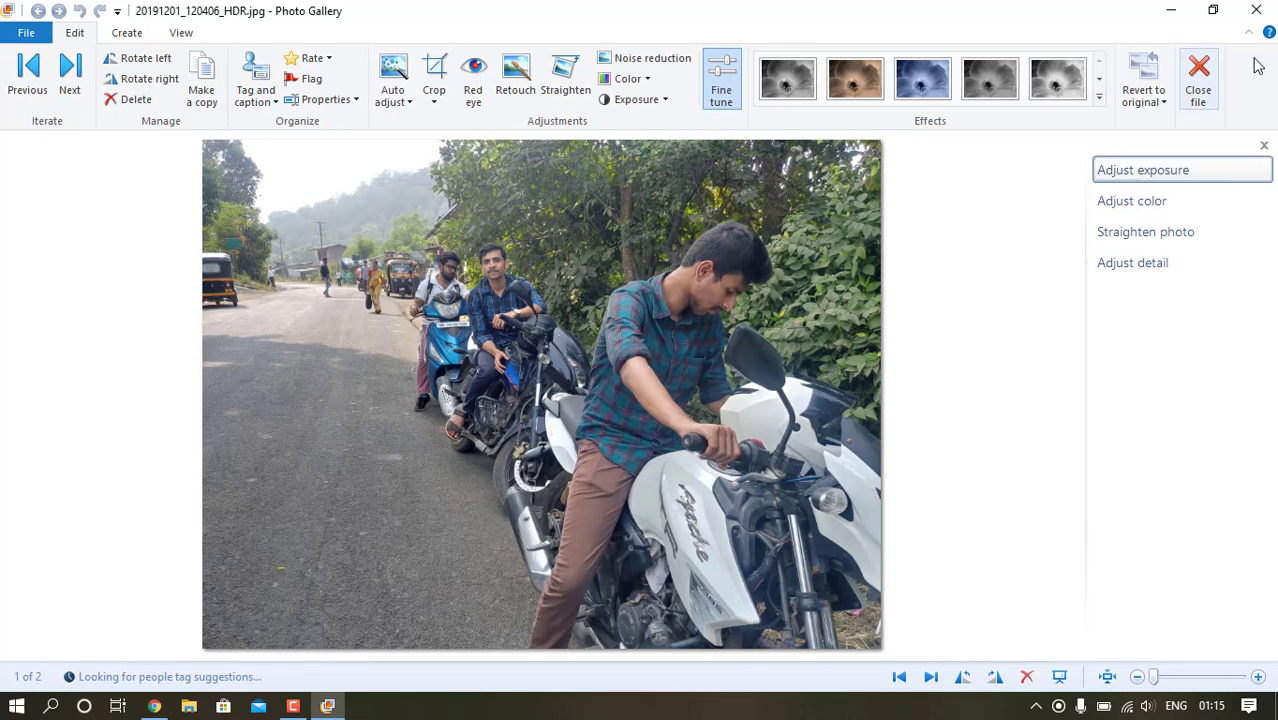
Close Photo Gallery and refresh the desktop three times.
{"action": "left_click", "coordinate": [1256, 10]}
{"action": "right_click", "coordinate": [902, 143]}
{"action": "left_click", "coordinate": [962, 196]}
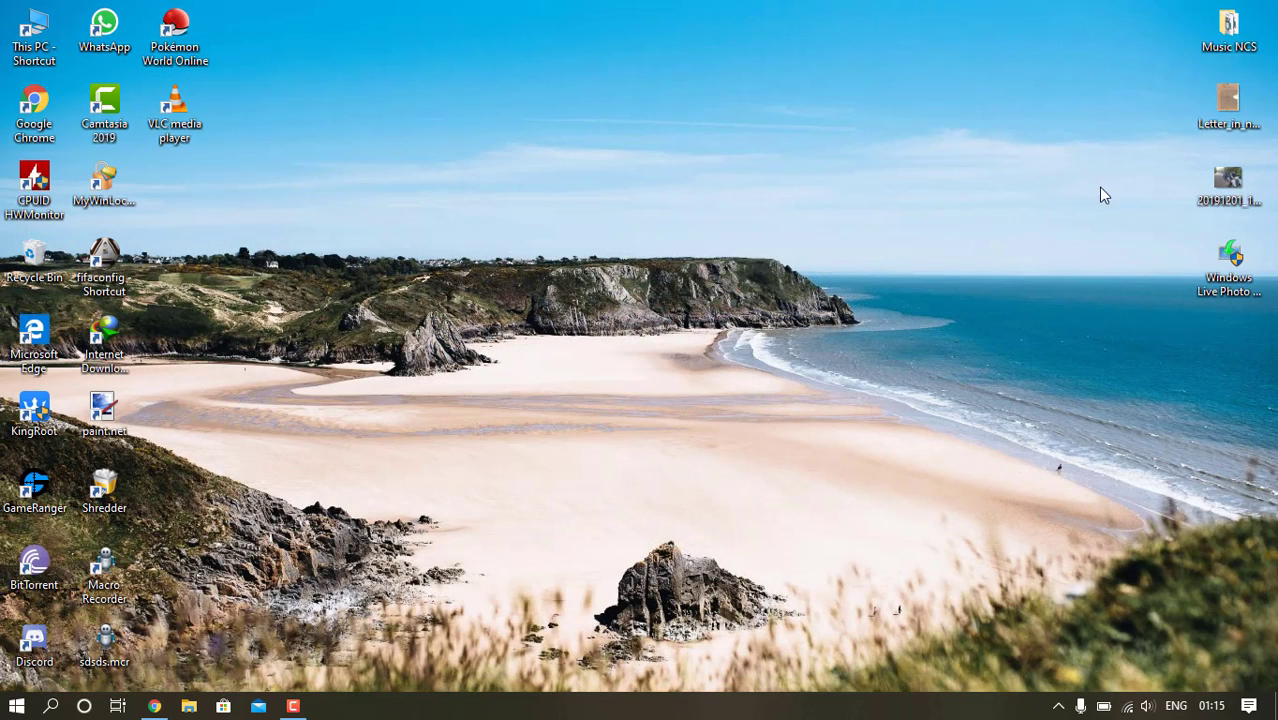
{"action": "right_click", "coordinate": [1068, 198]}
{"action": "left_click", "coordinate": [1157, 252]}
{"action": "right_click", "coordinate": [760, 228]}
{"action": "left_click", "coordinate": [790, 277]}
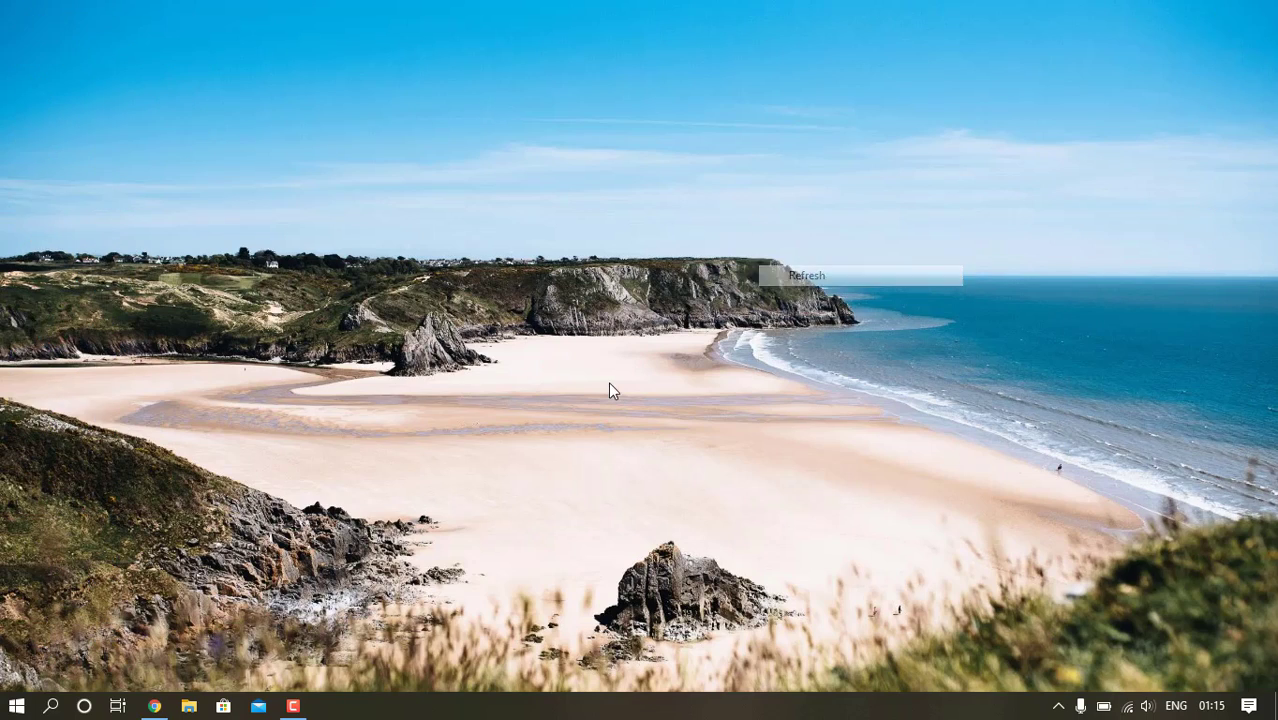